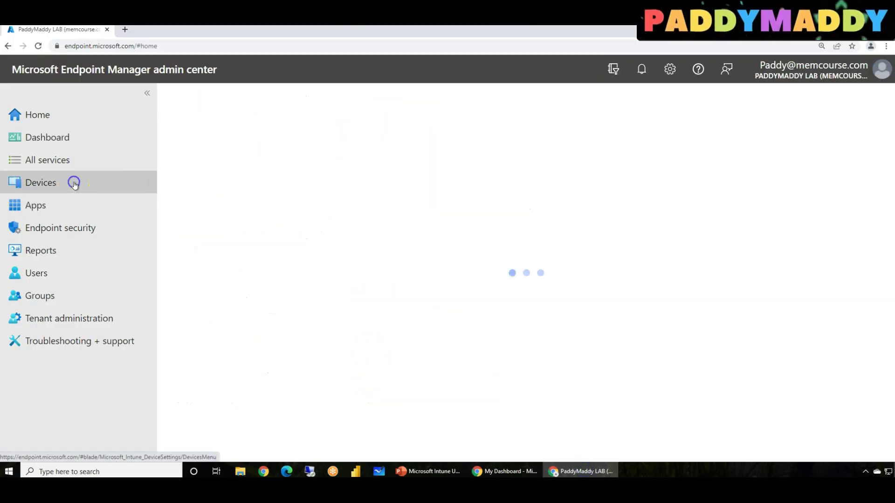
Step: Open the Windows enrollment options from the Windows platform section of Devices
click(227, 290)
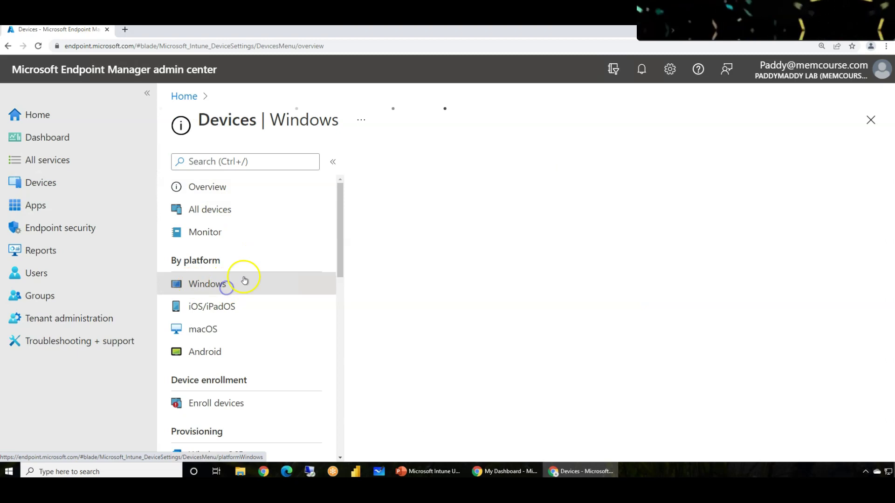
click(215, 212)
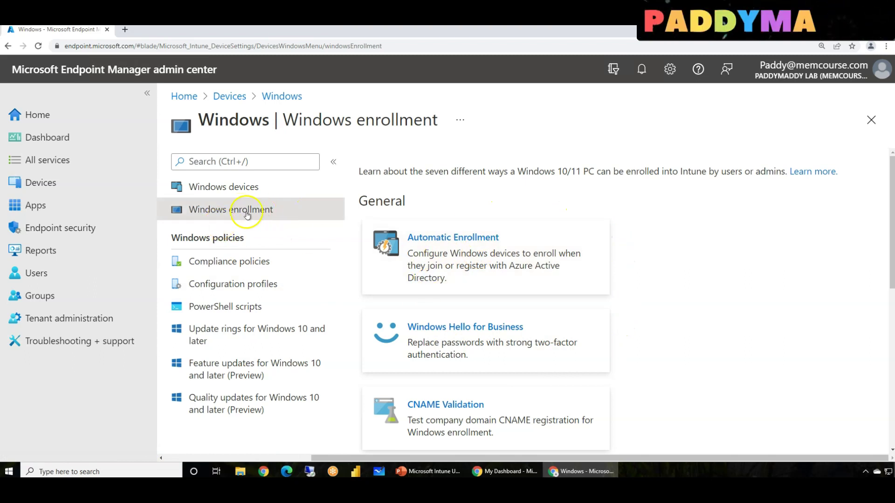
click(551, 458)
Step: View the same Windows enrollment options through the Enroll devices section
drag(551, 457, 405, 458)
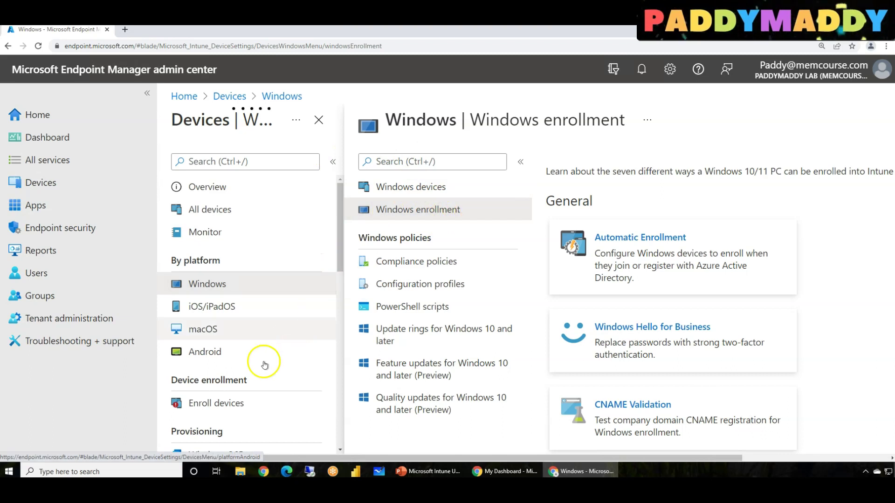
click(227, 405)
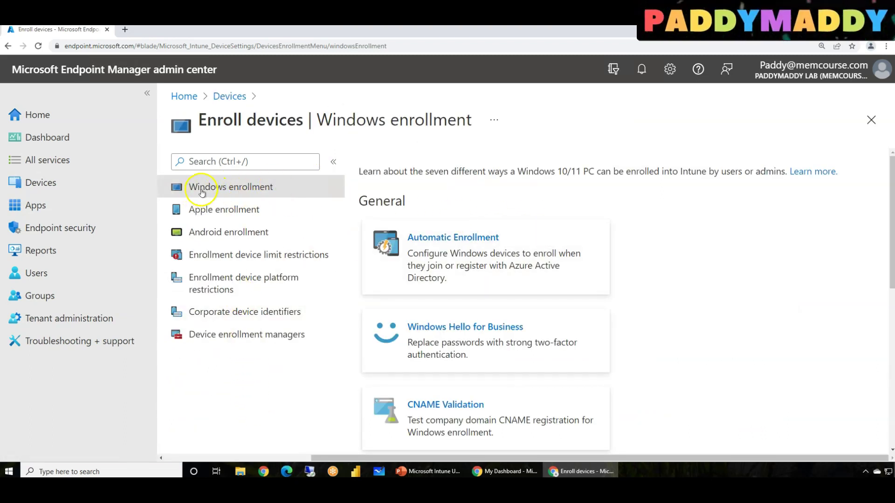
Step: View the Automatic Enrollment configuration, reached through the Windows platform's enrollment options
drag(419, 458, 182, 434)
click(196, 282)
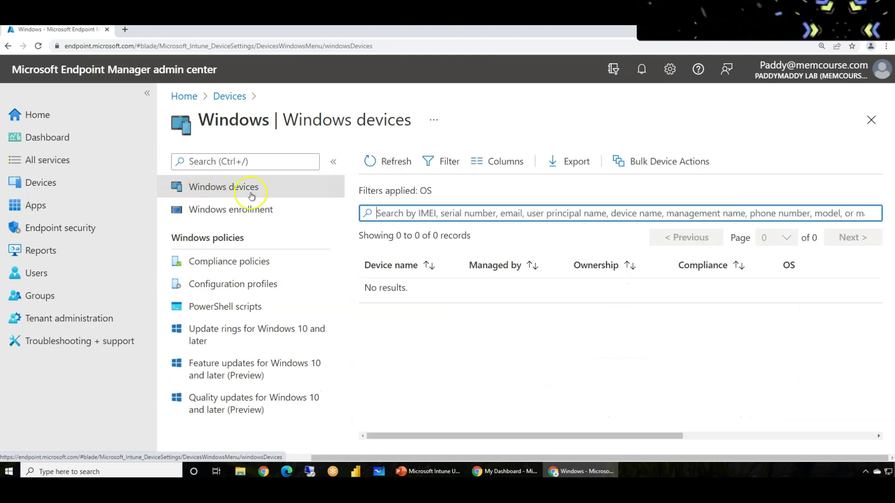
click(235, 209)
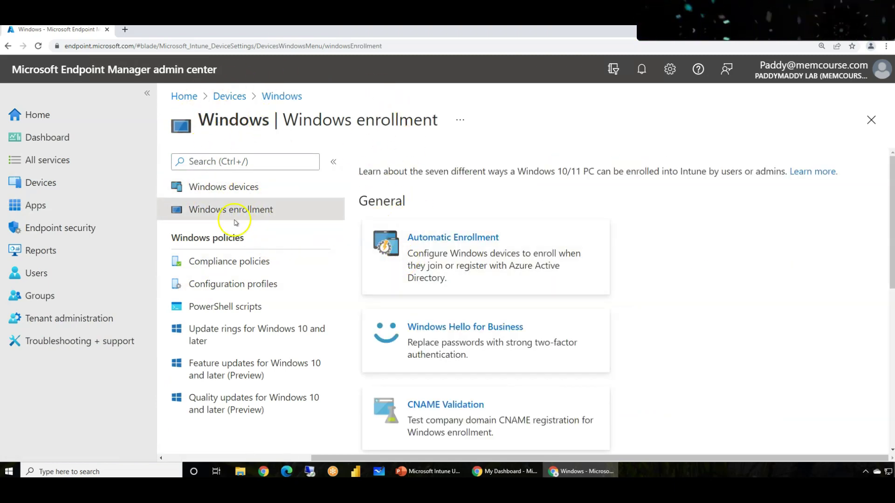
click(489, 256)
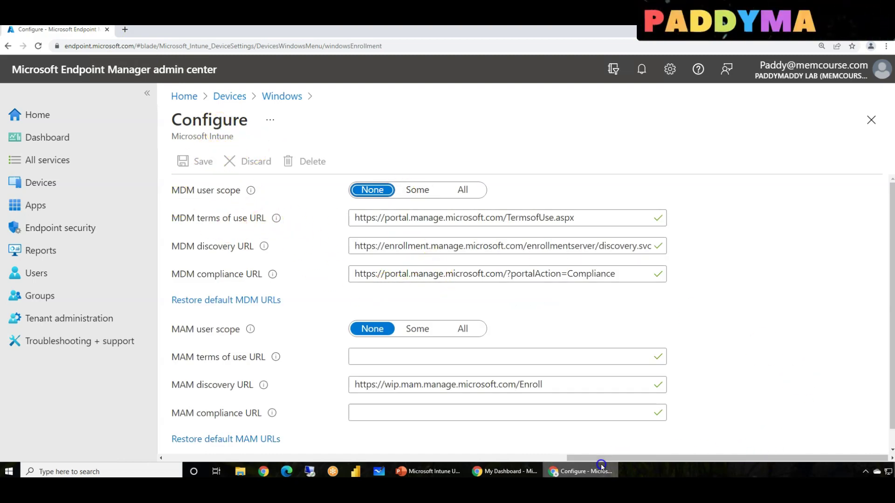
drag(639, 458, 321, 458)
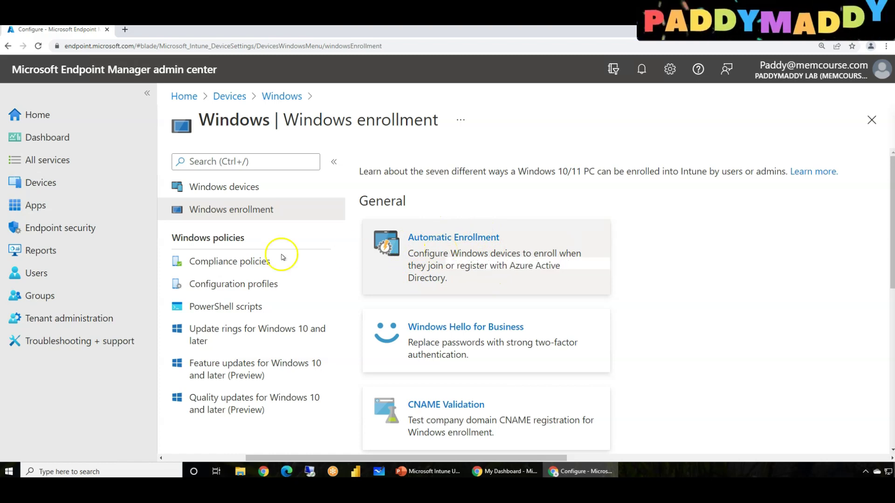
Step: Open the Microsoft 365 E5 Developer license assigned to the second user in the All users list
click(94, 278)
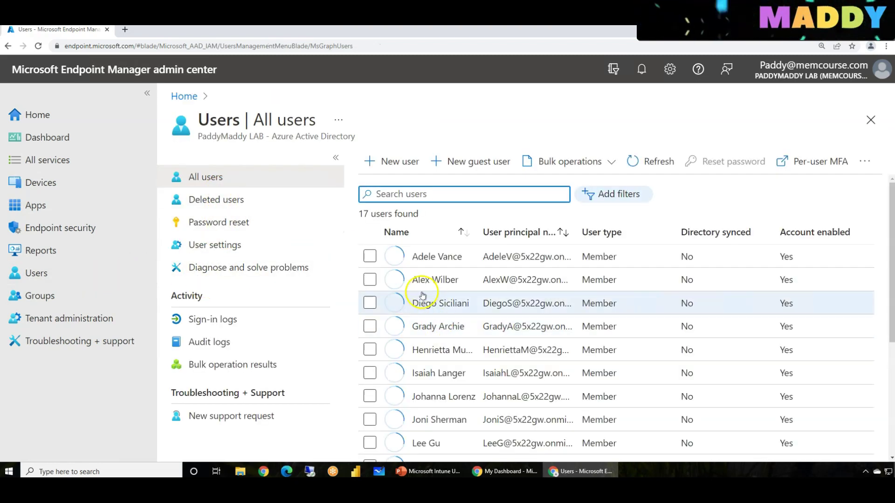
click(434, 281)
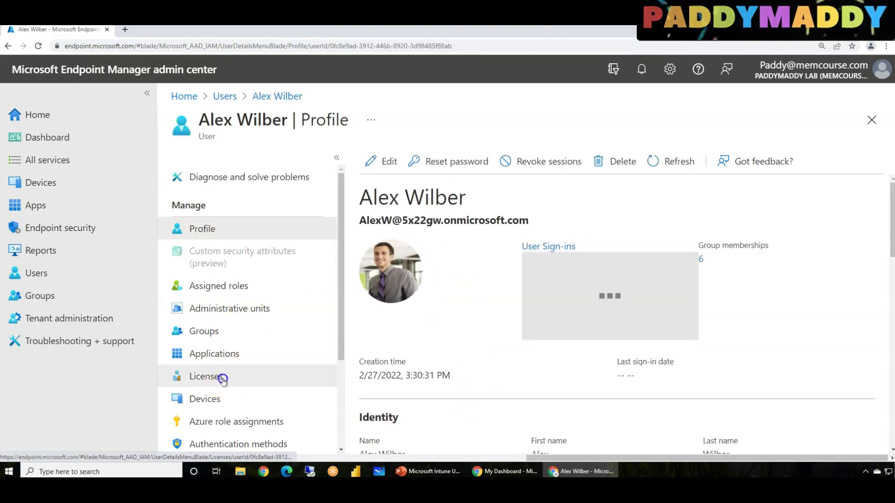
click(220, 380)
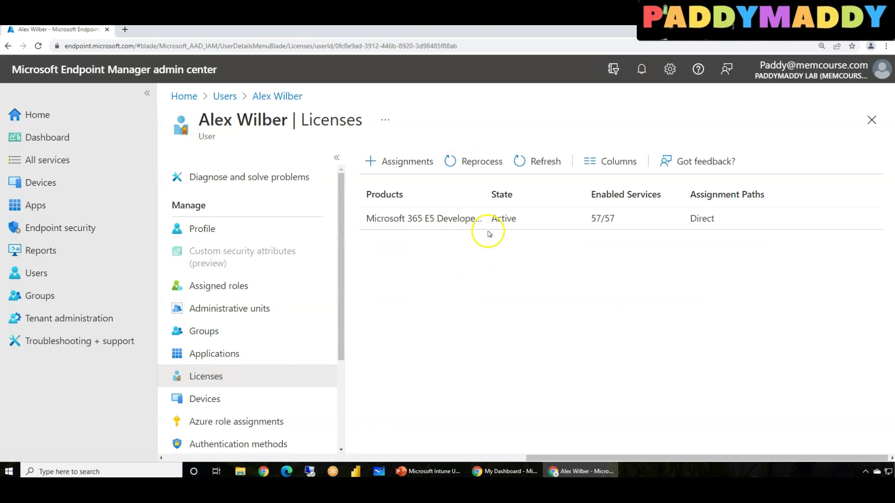
click(481, 225)
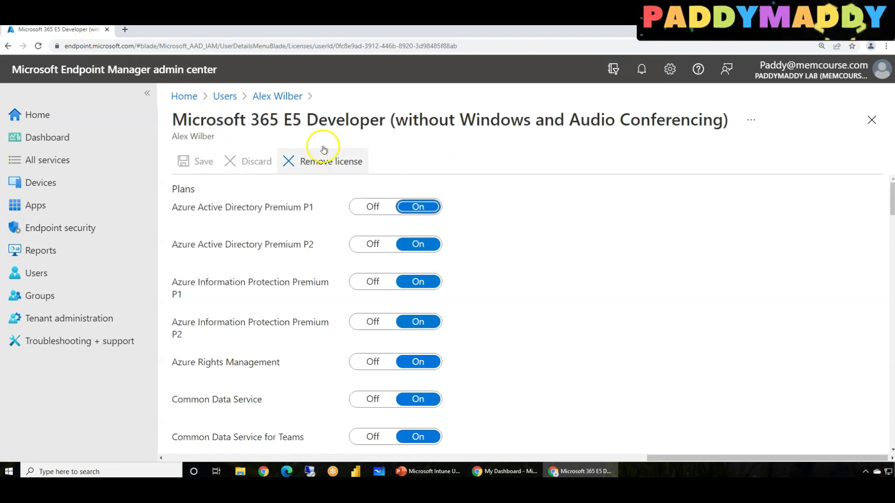
Step: Examine the license's service plans, particularly Azure Active Directory Premium P1 and P2
drag(318, 120, 381, 116)
drag(449, 120, 640, 121)
scroll(261, 256, down, 3)
scroll(238, 257, up, 2)
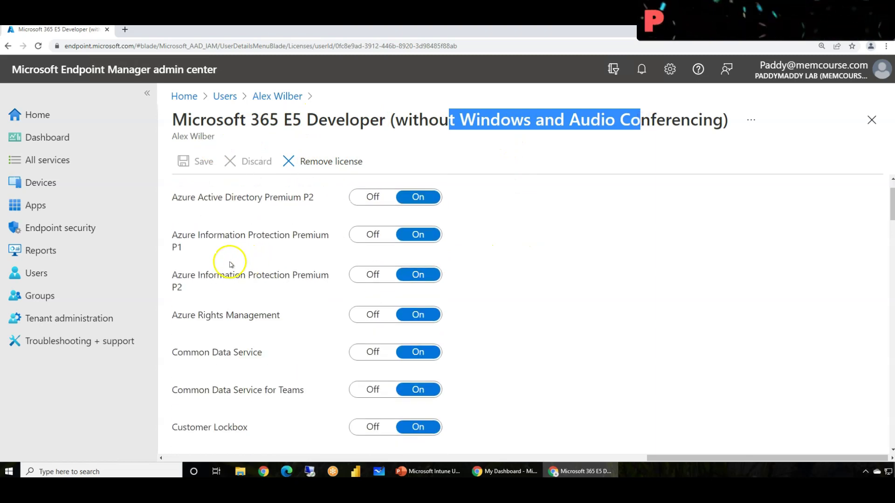
drag(172, 236, 200, 237)
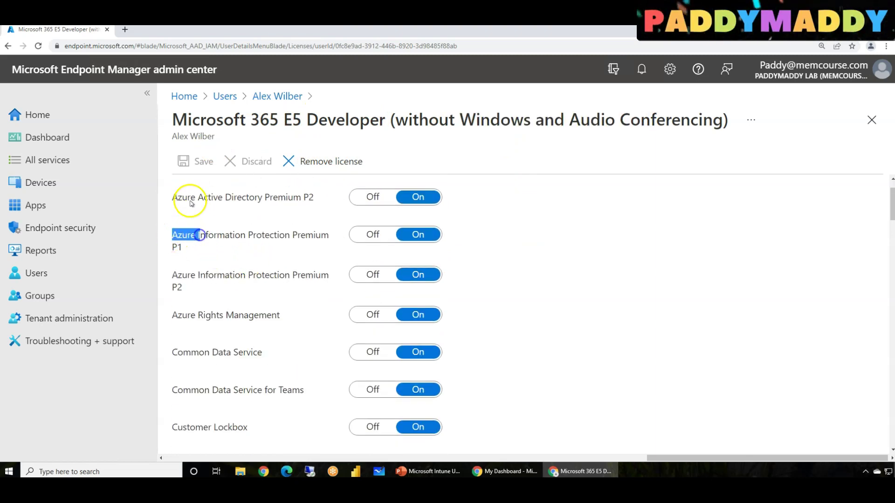
drag(190, 201, 253, 200)
scroll(265, 254, up, 1)
drag(265, 245, 304, 244)
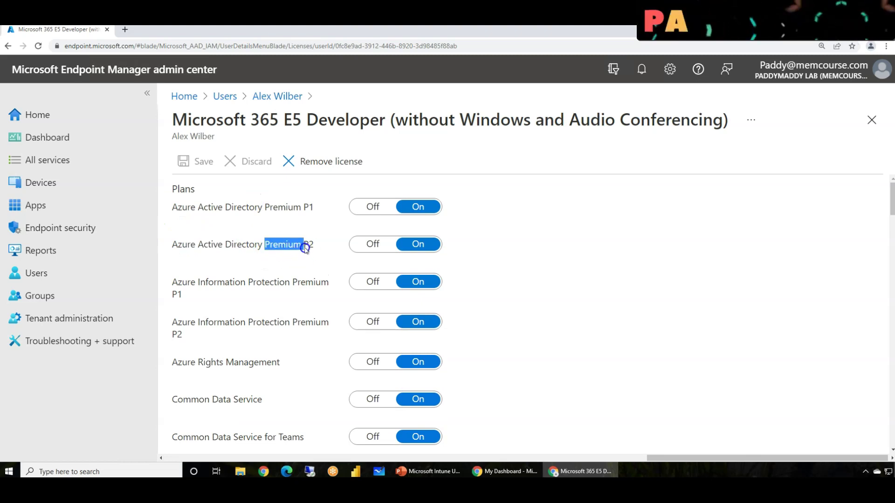
drag(237, 208, 305, 210)
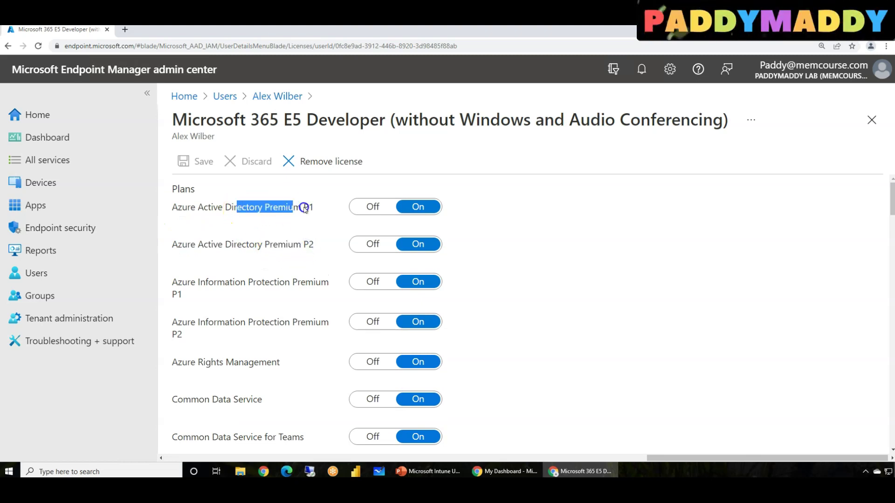
click(278, 246)
drag(176, 209, 267, 211)
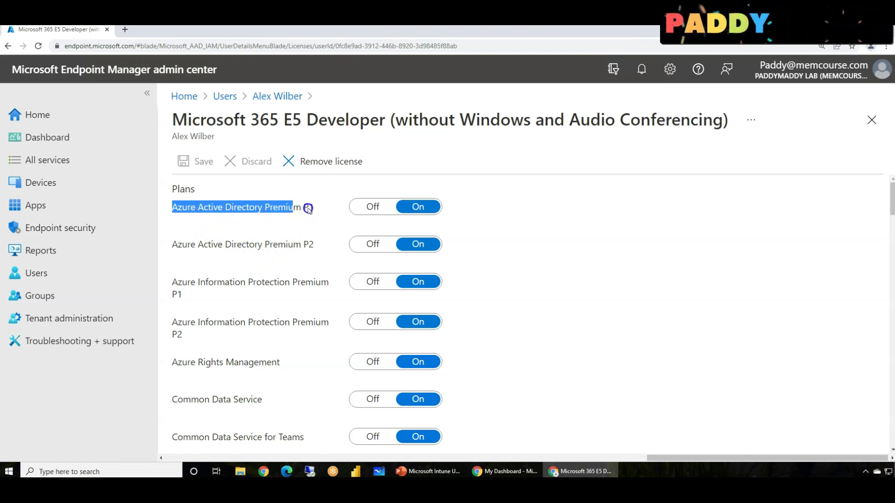
Step: Return to the Windows enrollment options under Devices and open the Automatic Enrollment configuration
drag(739, 458, 248, 438)
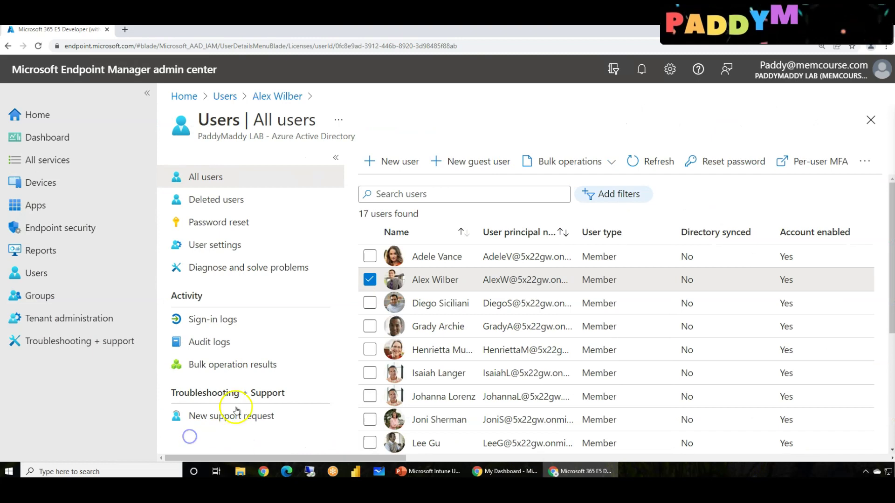
click(44, 184)
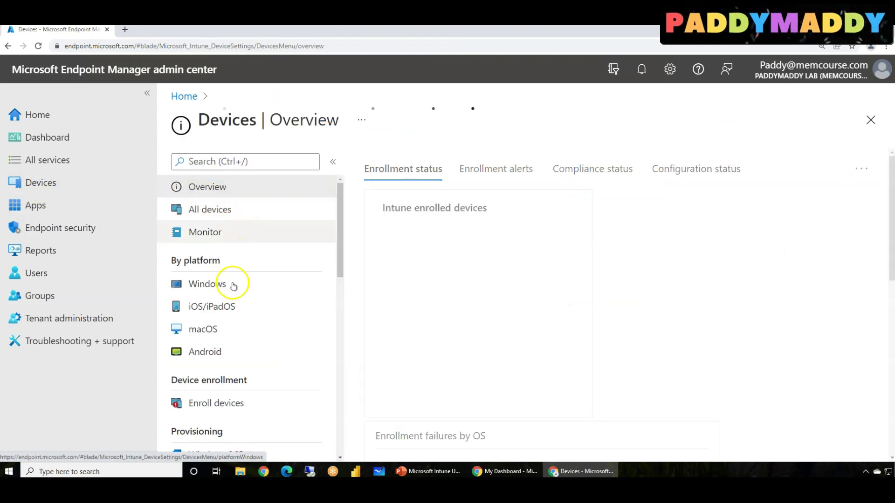
click(226, 284)
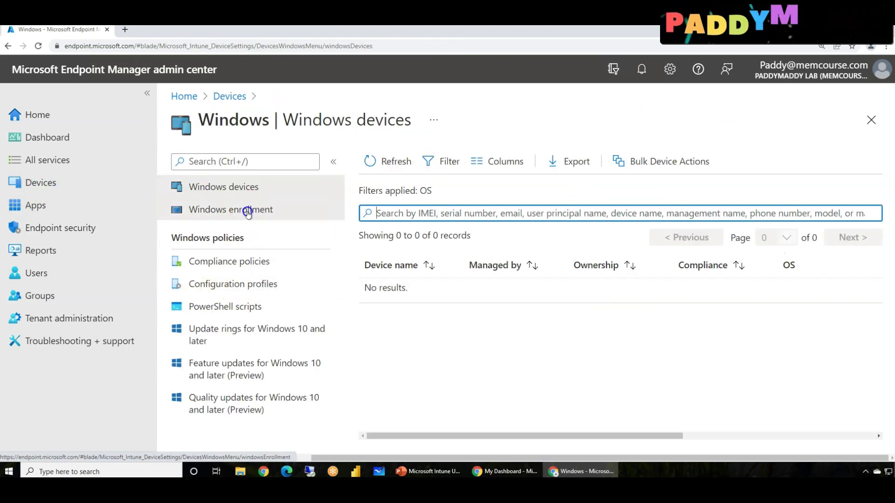
click(247, 217)
click(440, 260)
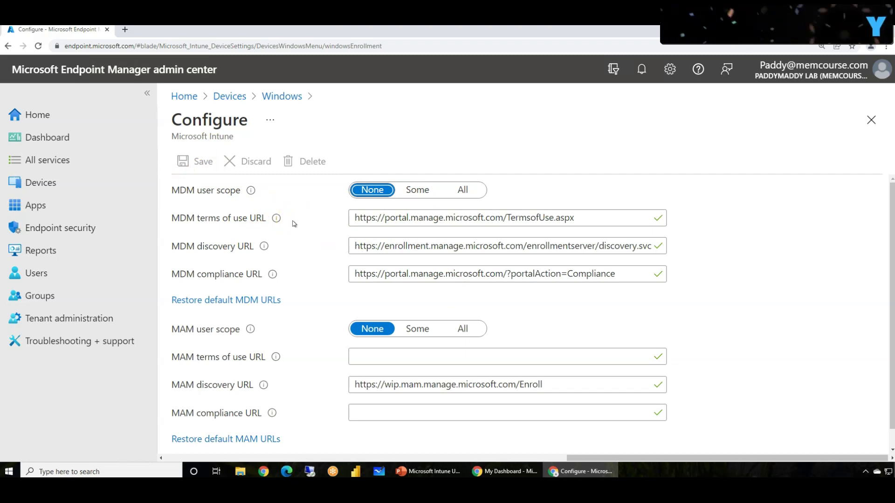
Step: Try the MDM user scope Some and browse the selectable groups without choosing one
click(461, 195)
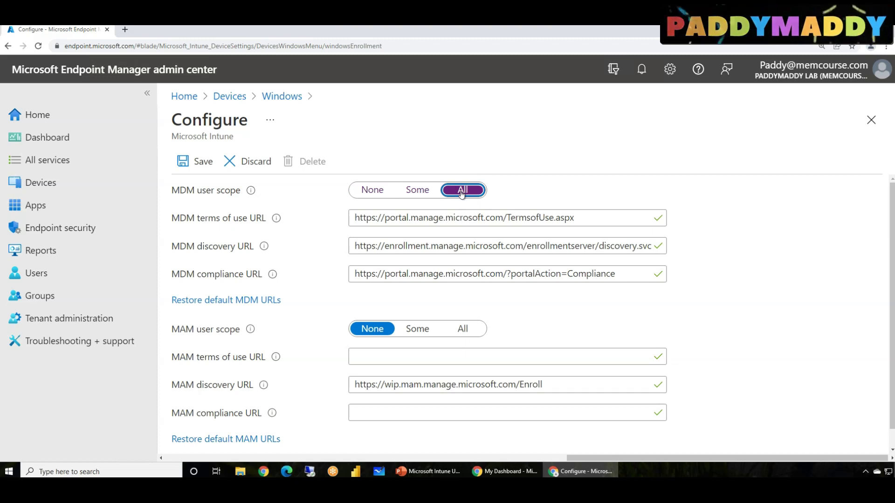
click(420, 191)
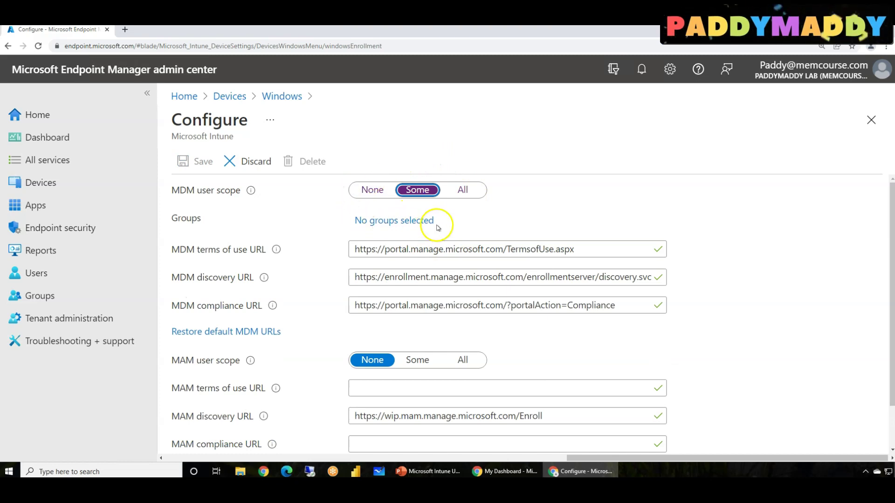
click(405, 223)
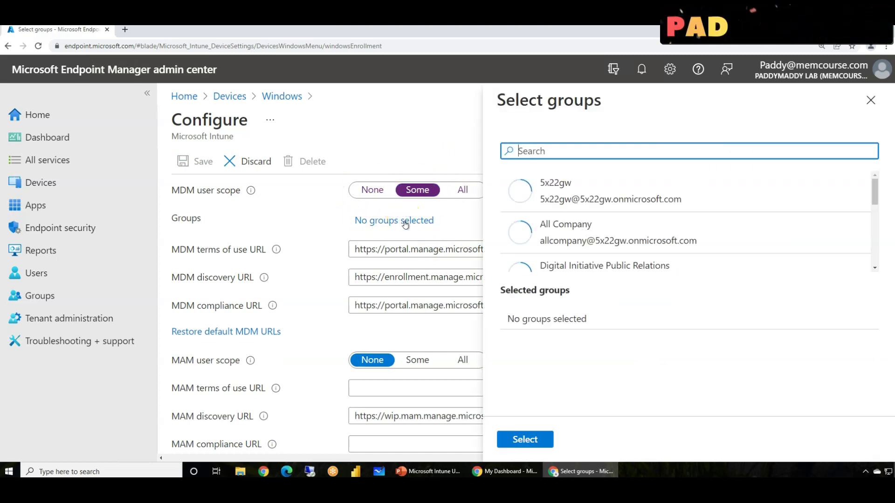
scroll(601, 233, down, 8)
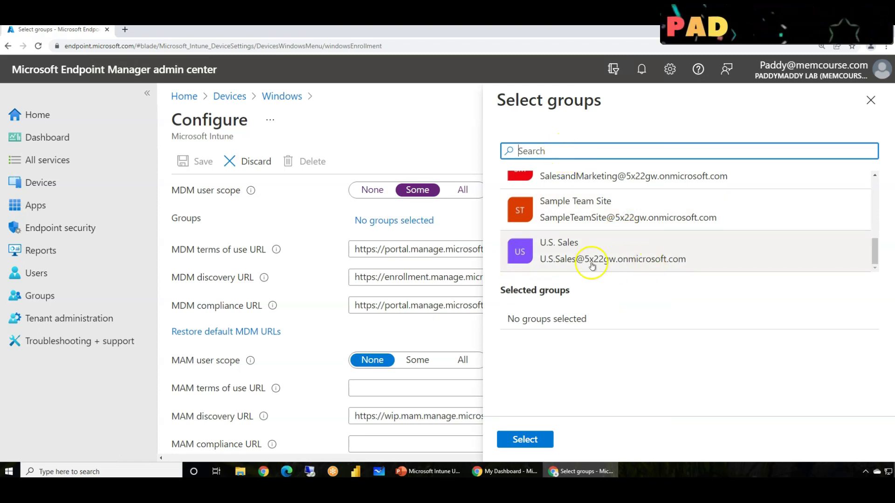
scroll(616, 245, up, 8)
scroll(631, 261, down, 7)
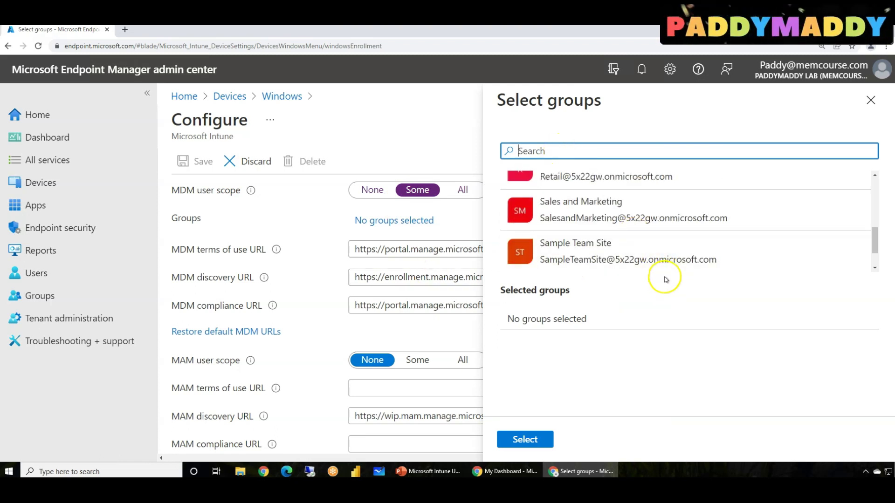
scroll(654, 247, up, 1)
scroll(655, 252, up, 2)
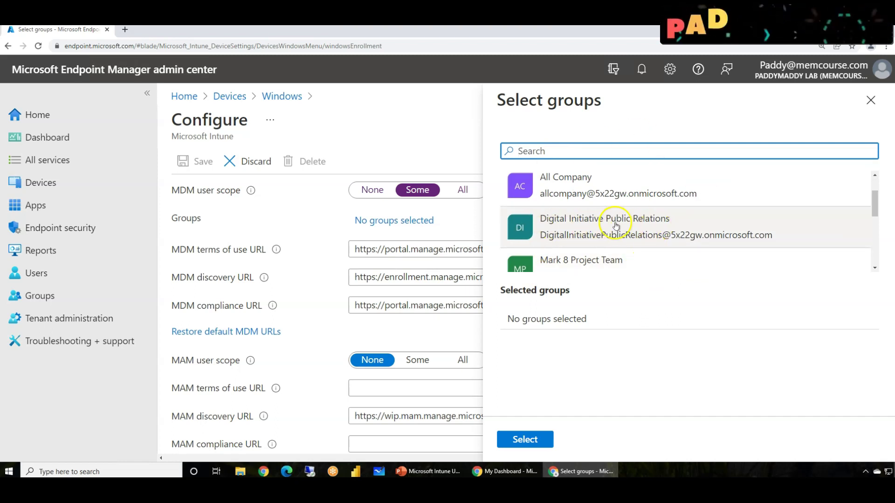
scroll(622, 221, down, 4)
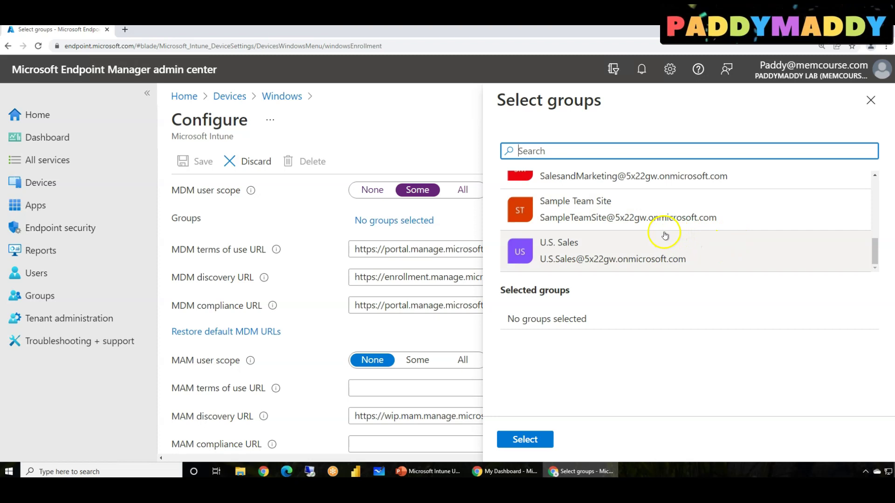
click(870, 100)
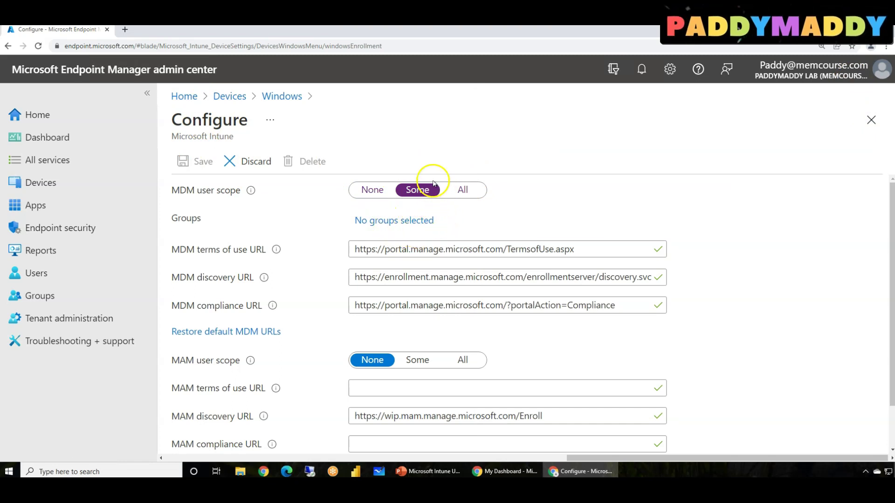
Step: Set the MDM user scope to All in the automatic enrollment configuration
click(462, 190)
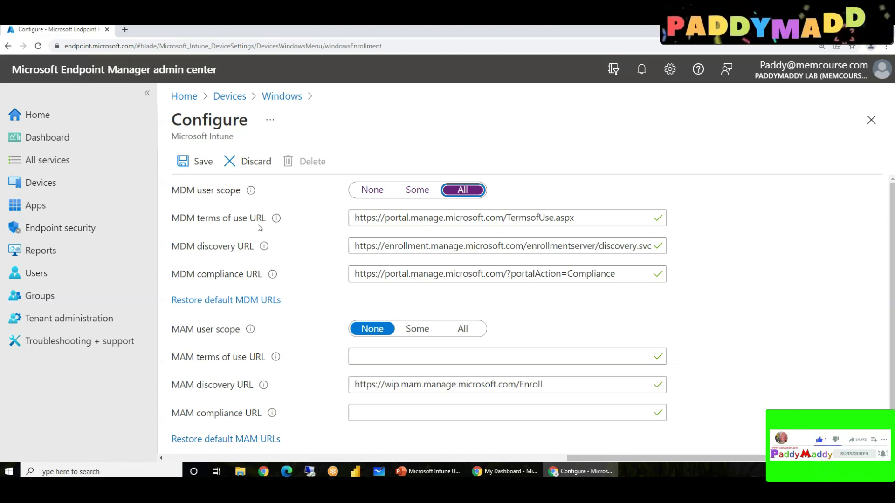
click(446, 195)
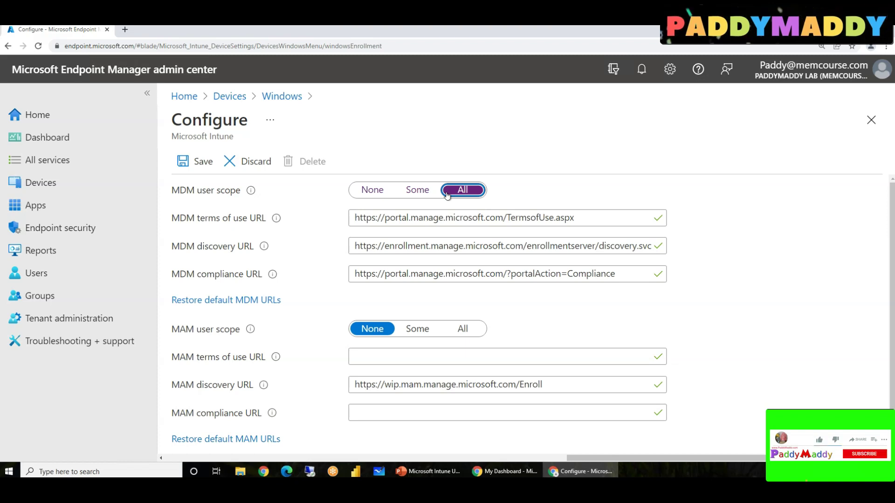
click(451, 200)
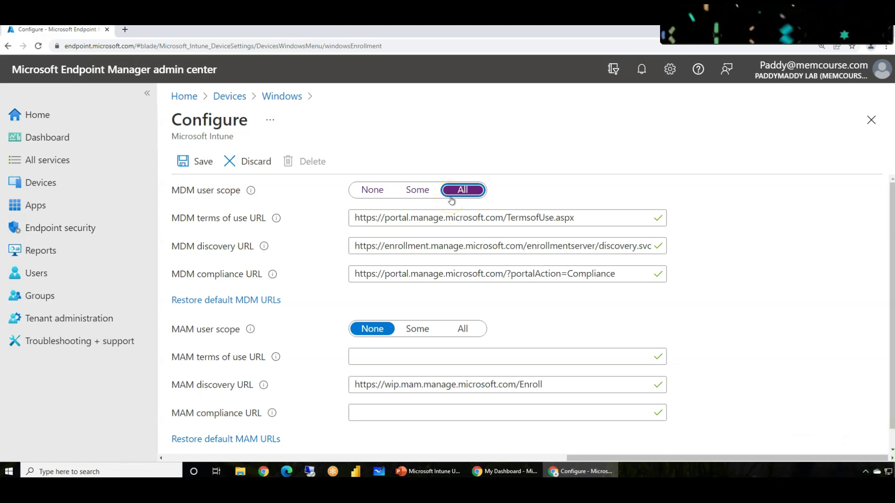
click(461, 214)
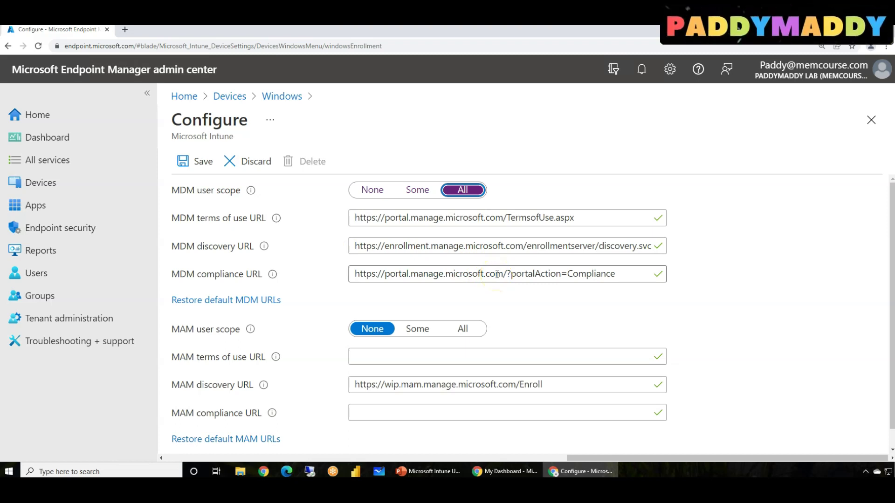
click(439, 199)
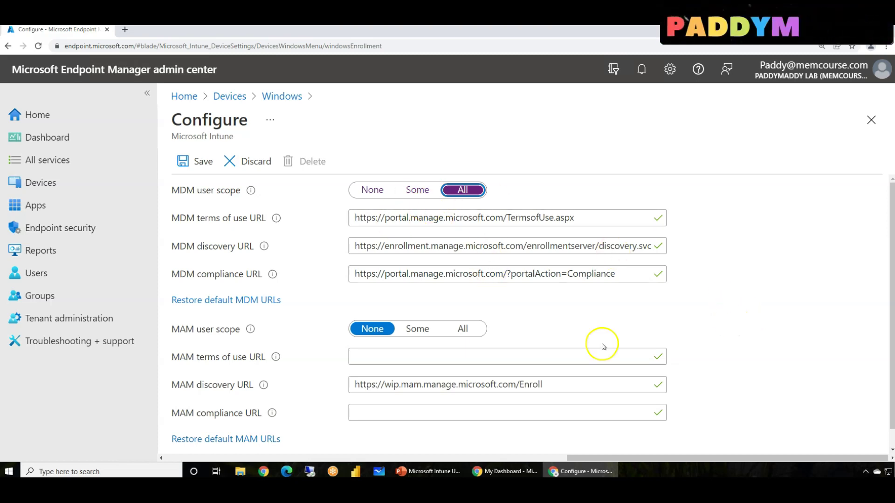
drag(175, 198, 206, 191)
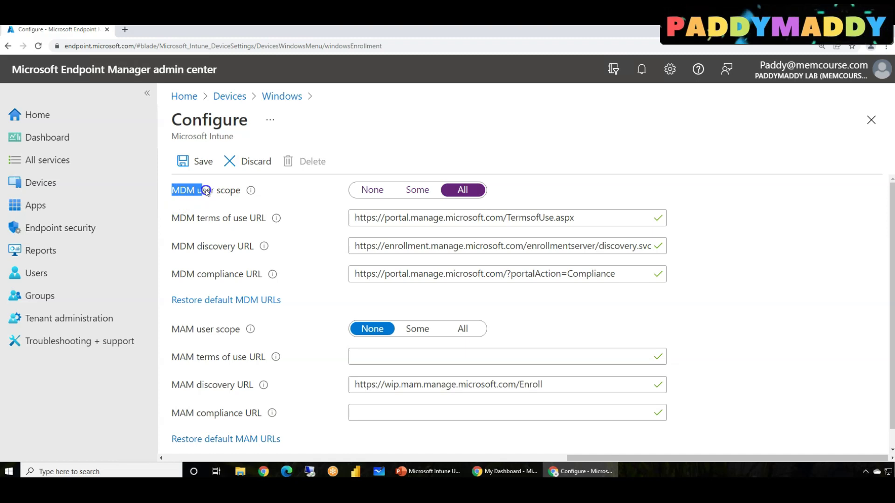
Step: Try the MAM user scope All, review the MAM settings, and set the scope back to None
drag(171, 330, 243, 335)
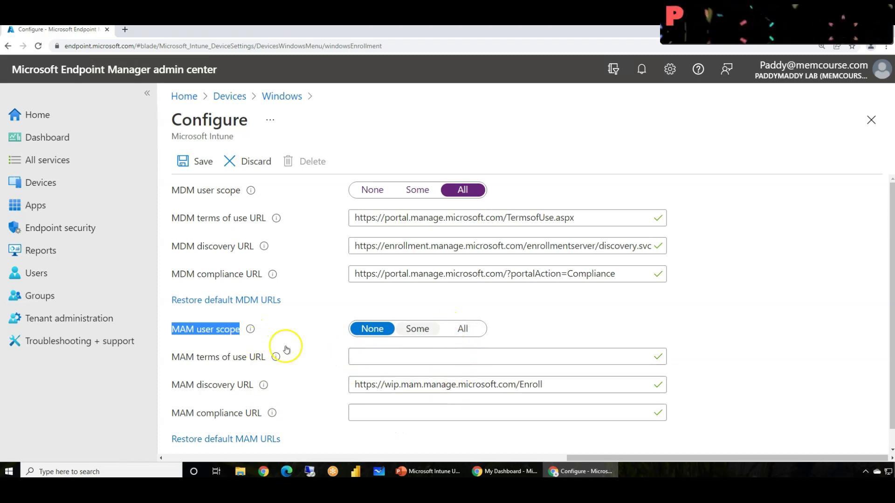
click(463, 329)
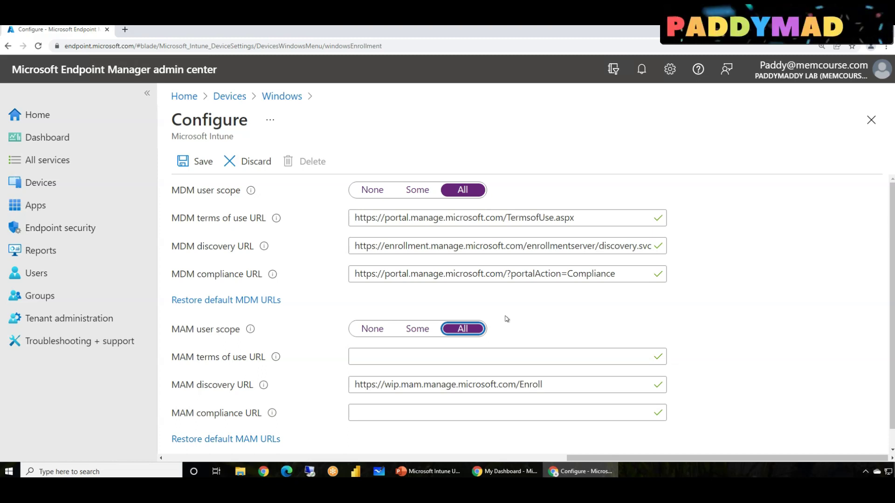
drag(175, 327, 288, 419)
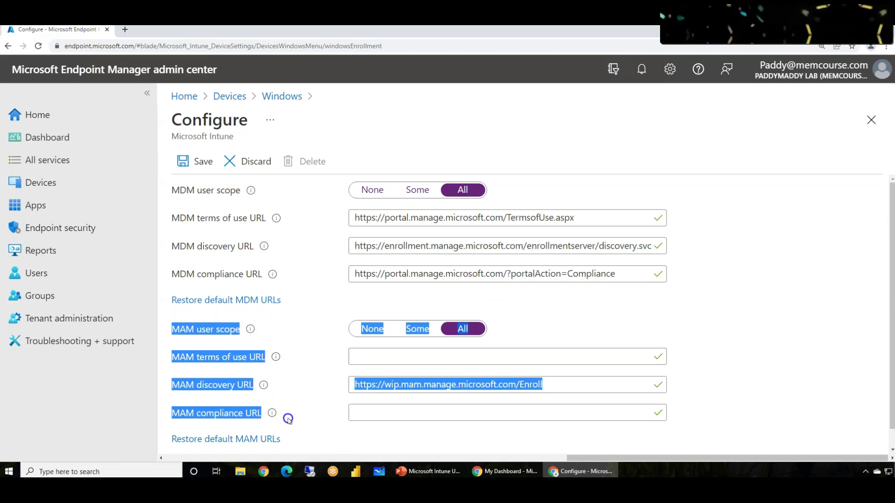
click(294, 359)
click(372, 330)
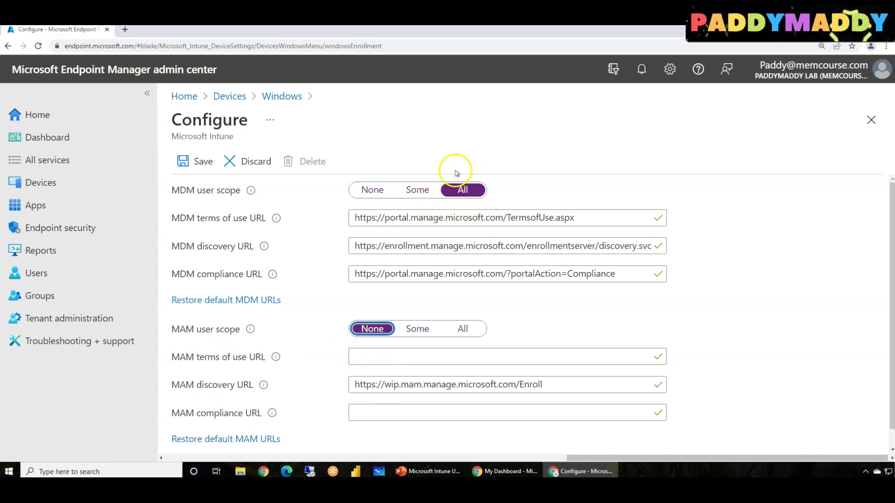
Step: Save the automatic enrollment configuration and go back to the Windows enrollment page
click(197, 179)
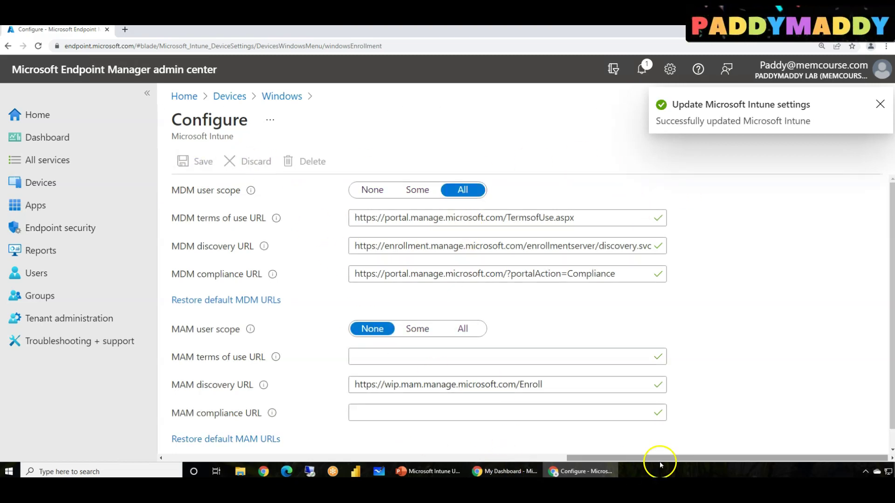
drag(660, 461, 455, 461)
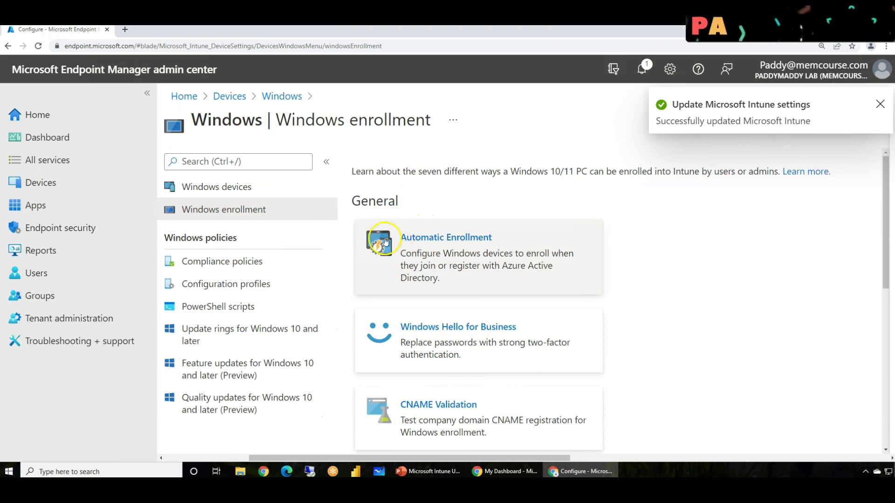
drag(273, 119, 437, 113)
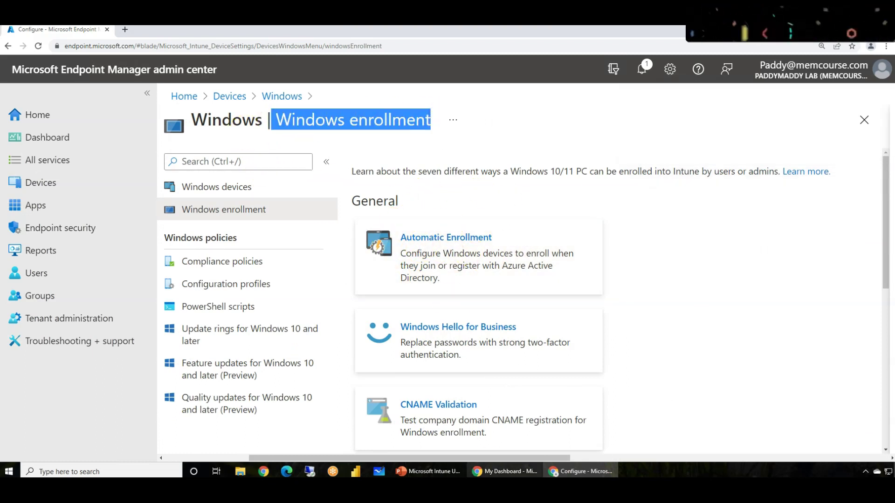
Step: Switch to PowerPoint and view the Windows Enrollment setup slide as a slide show, ending the show after reading it
click(427, 471)
click(788, 458)
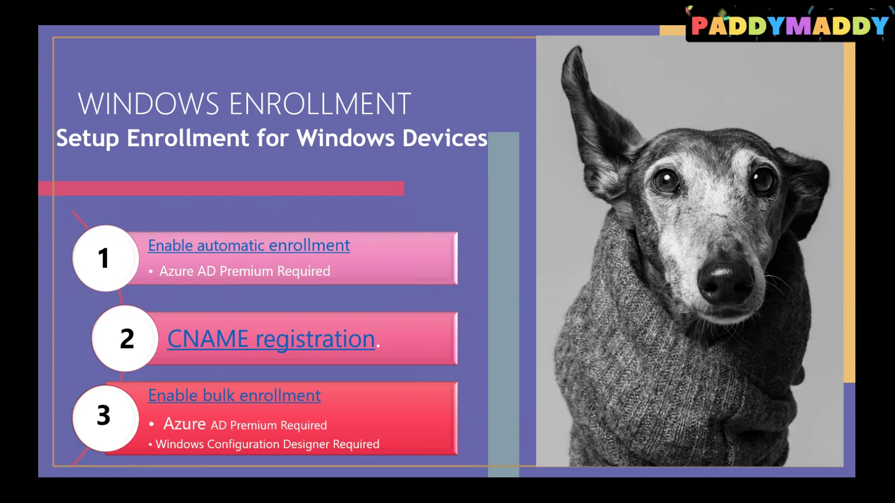
key(Escape)
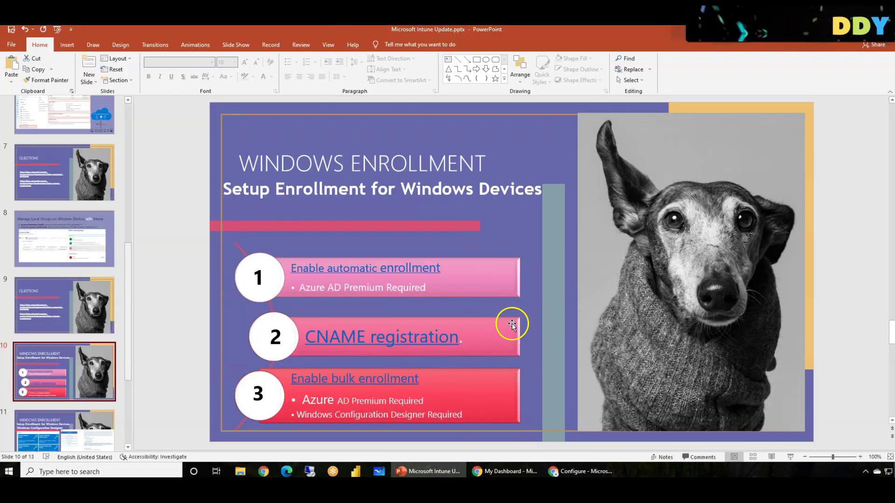
Step: Open Access work or school in the Windows account settings and view the Enroll only in device management dialog without entering an account
click(9, 472)
click(13, 424)
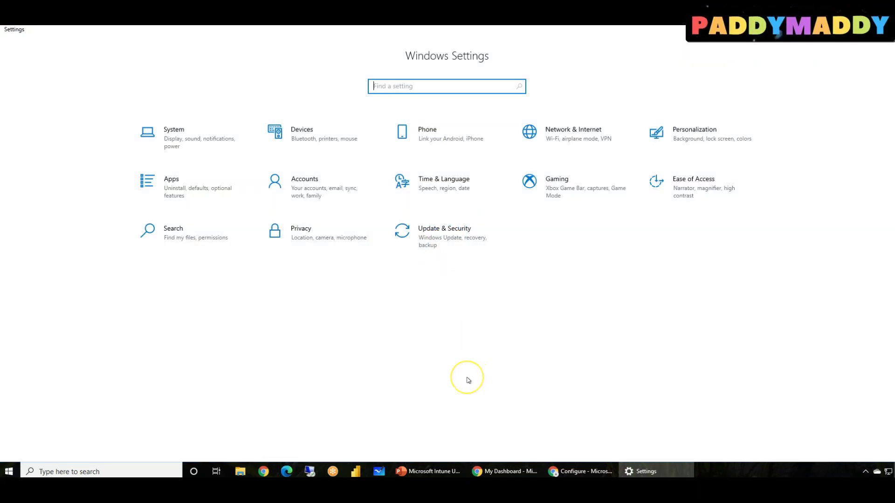
click(320, 186)
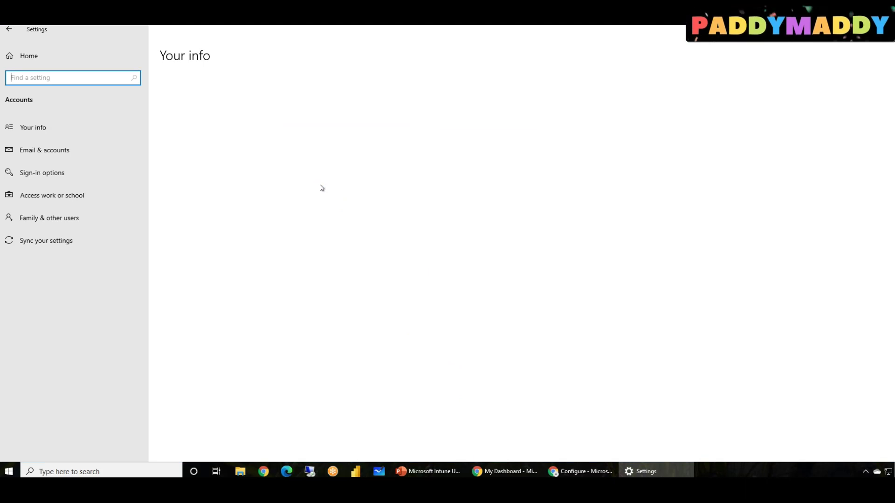
click(77, 175)
click(65, 197)
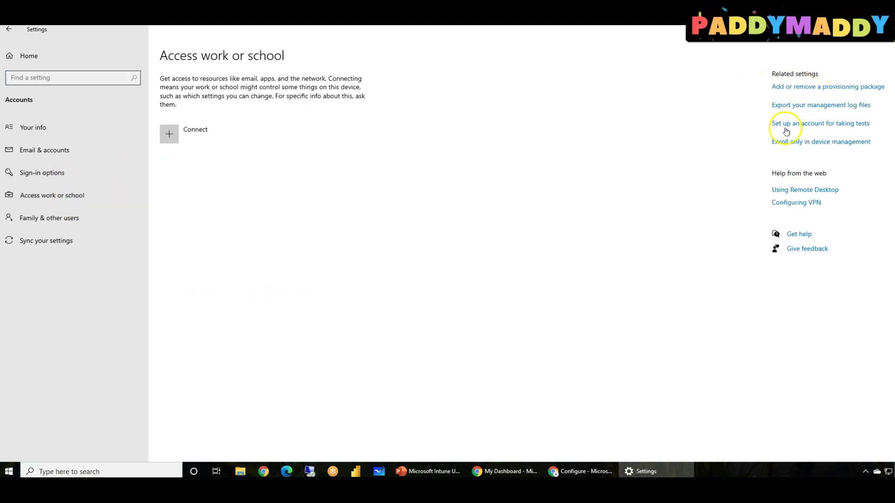
click(817, 146)
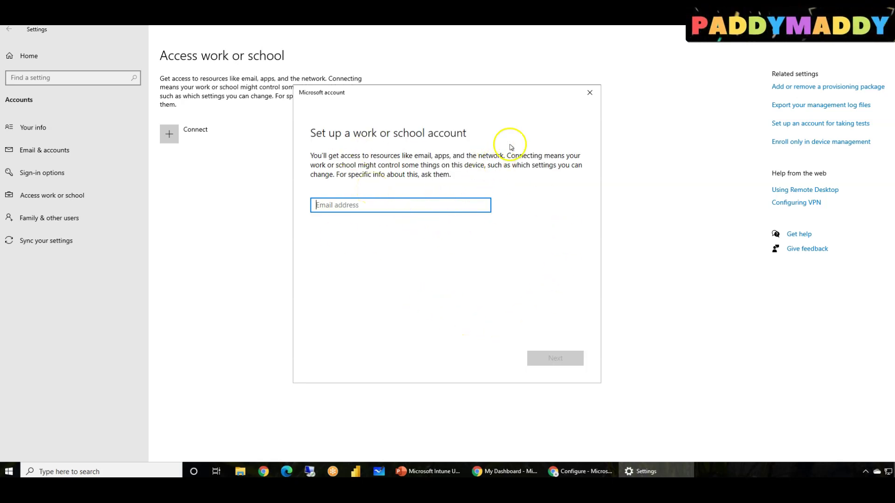
click(589, 92)
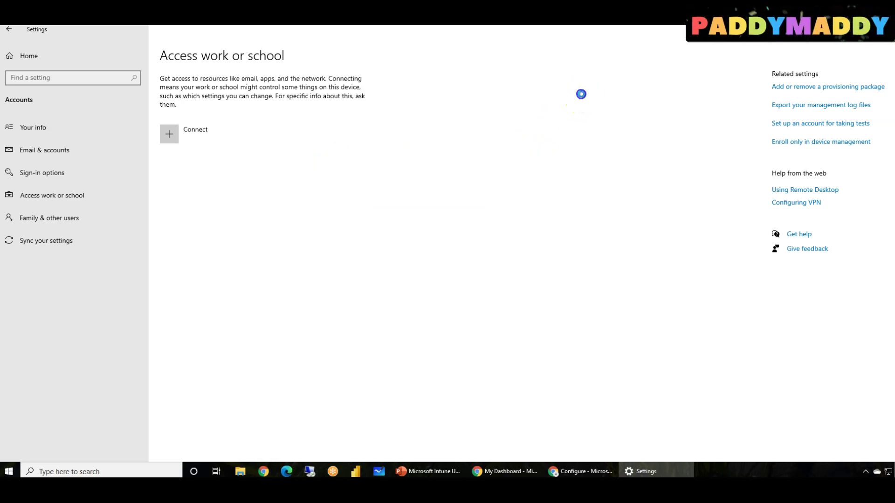
Step: Return to PowerPoint, present the Windows Enrollment slide with the laser pointer, and place the cursor in the CNAME registration item after ending the show
key(alt+Tab)
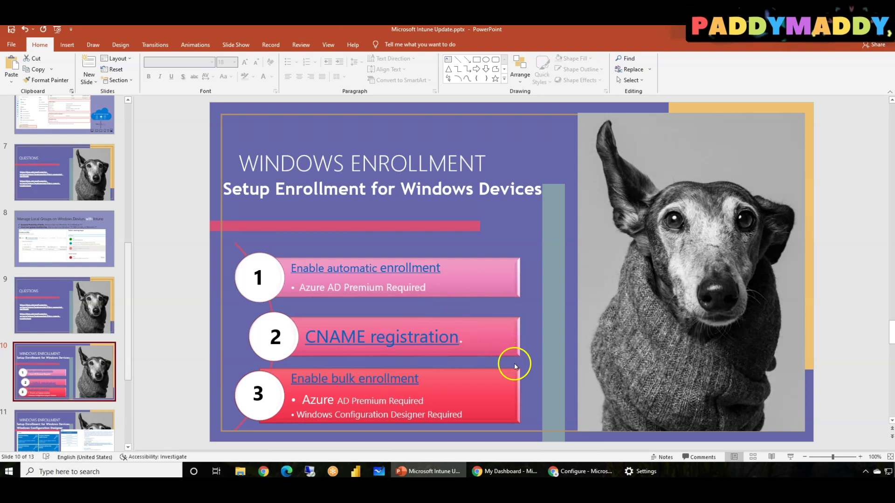
click(790, 457)
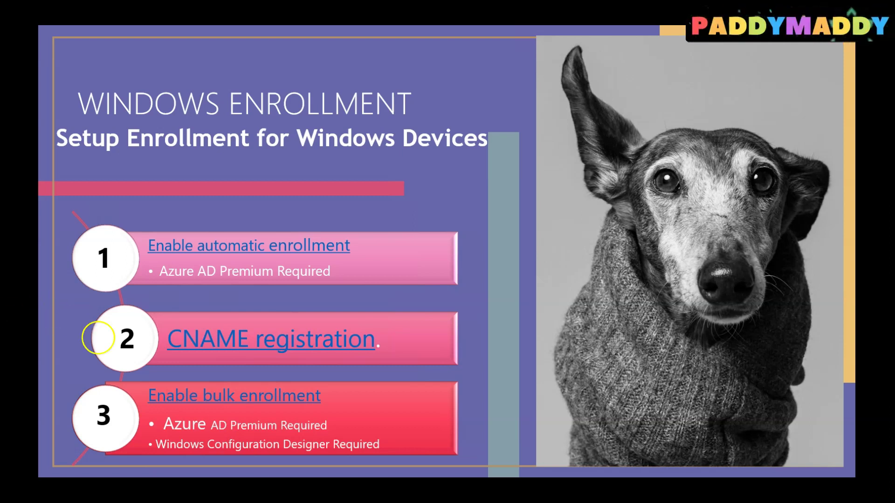
click(83, 471)
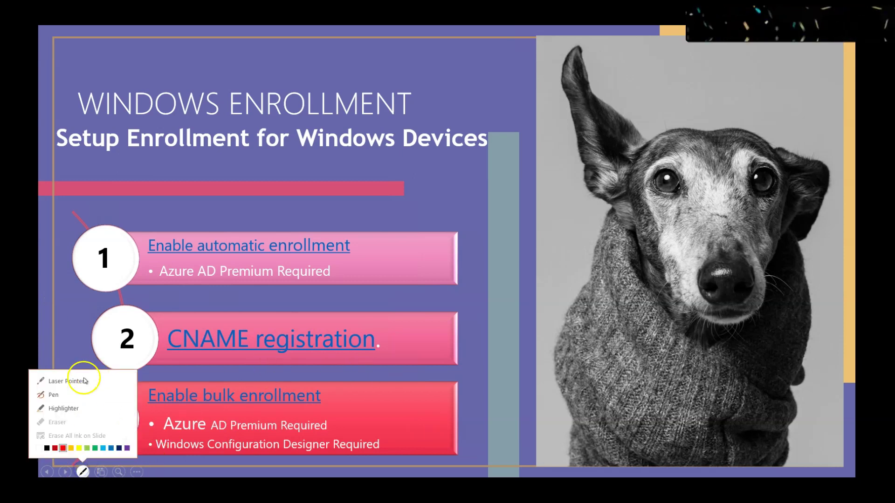
click(70, 373)
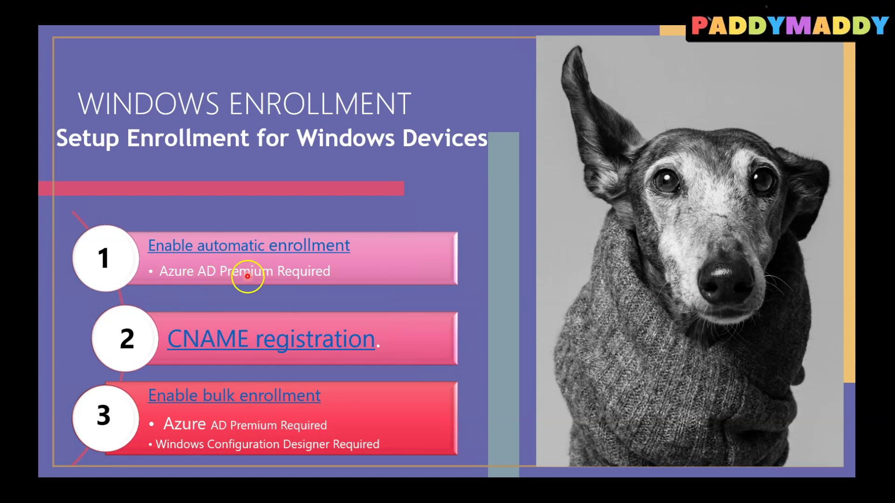
key(Escape)
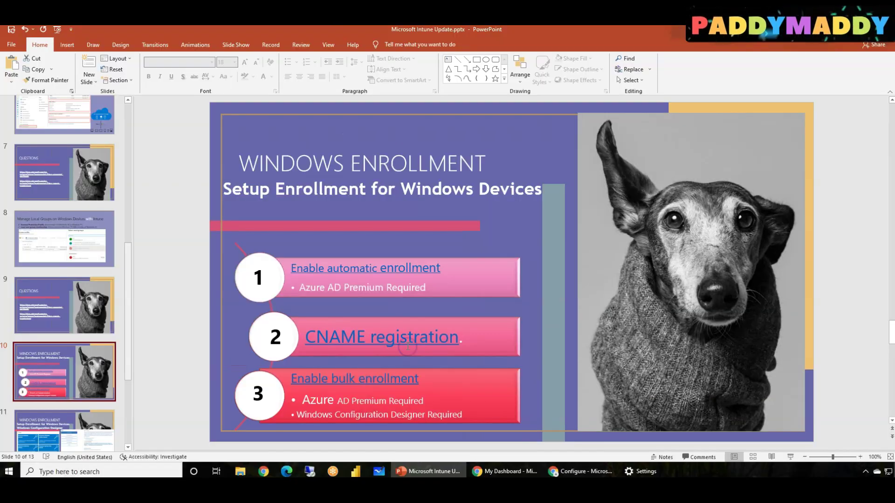
click(321, 336)
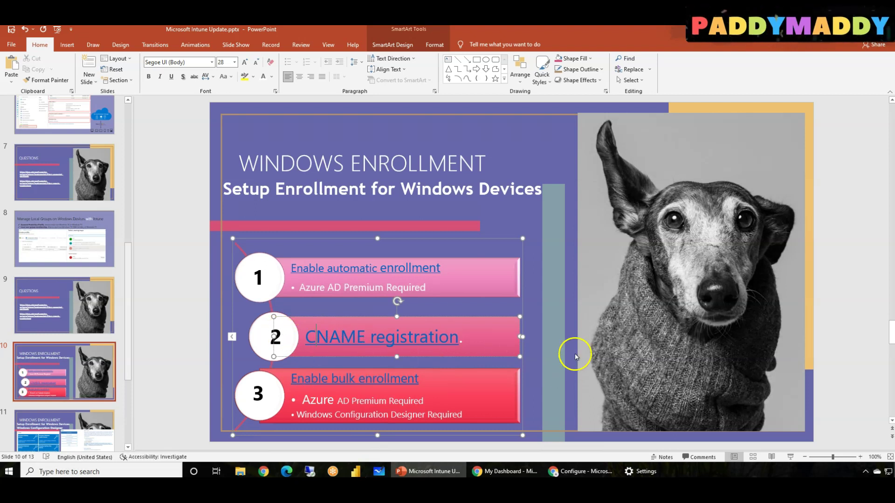
Step: Switch to the Endpoint Manager admin center and open CNAME Validation from the Windows enrollment options under Devices
click(583, 471)
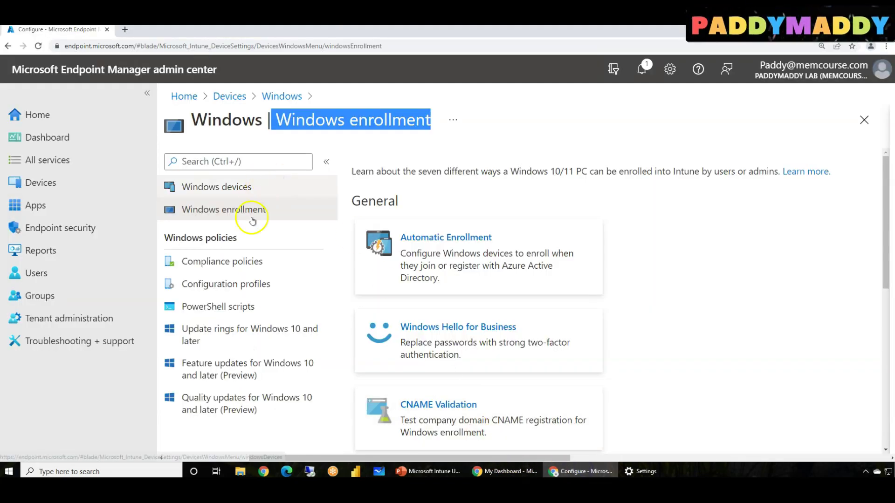
click(52, 184)
click(219, 285)
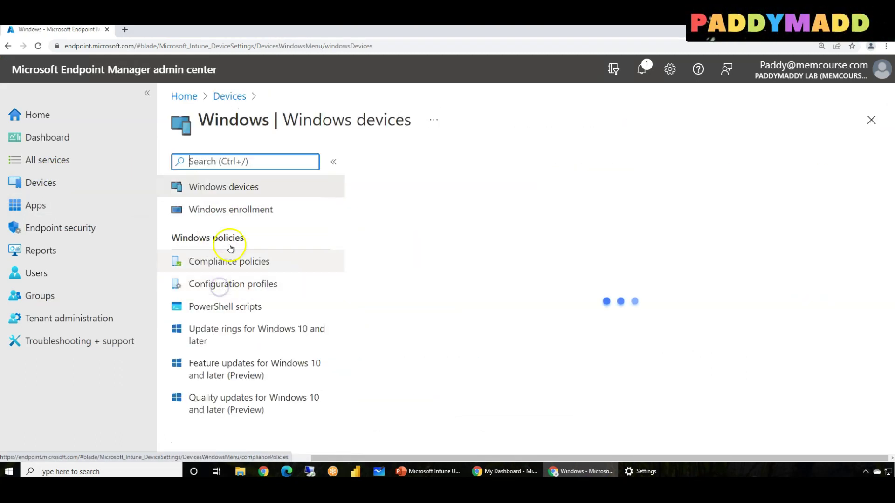
click(226, 209)
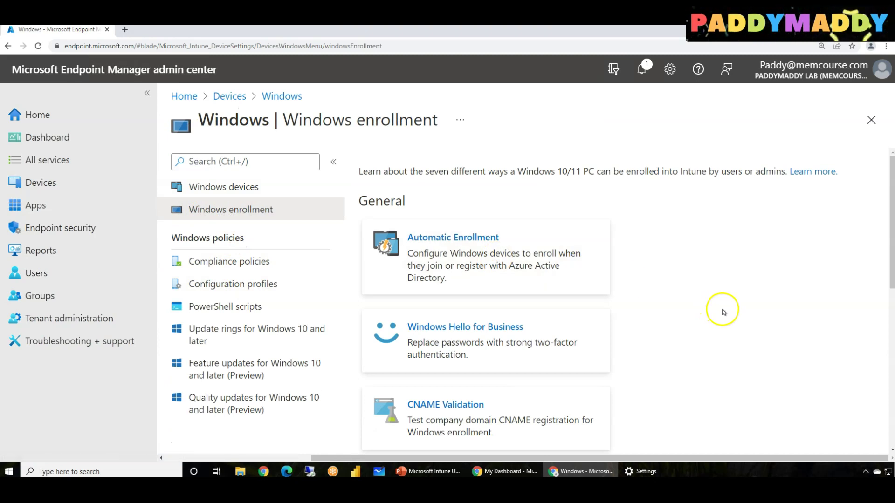
scroll(723, 312, down, 2)
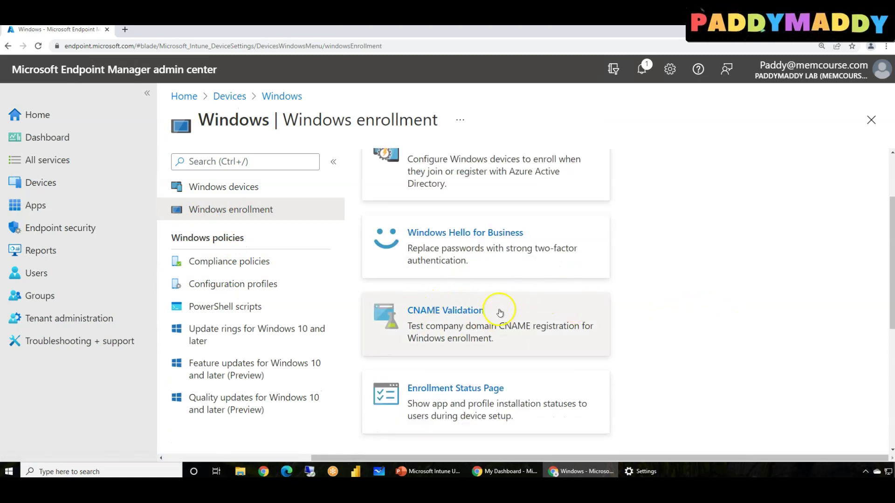
click(461, 331)
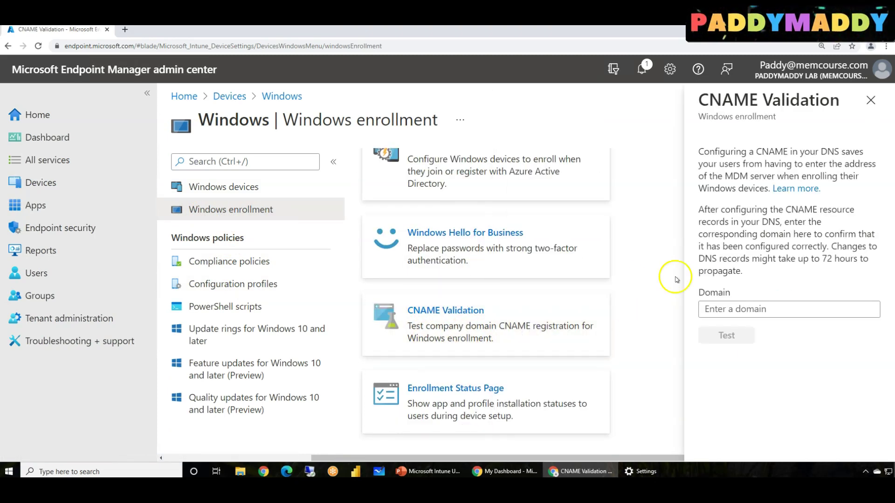
Step: Test the CNAME registration for the domain memcourse.com and read the validation result
click(789, 308)
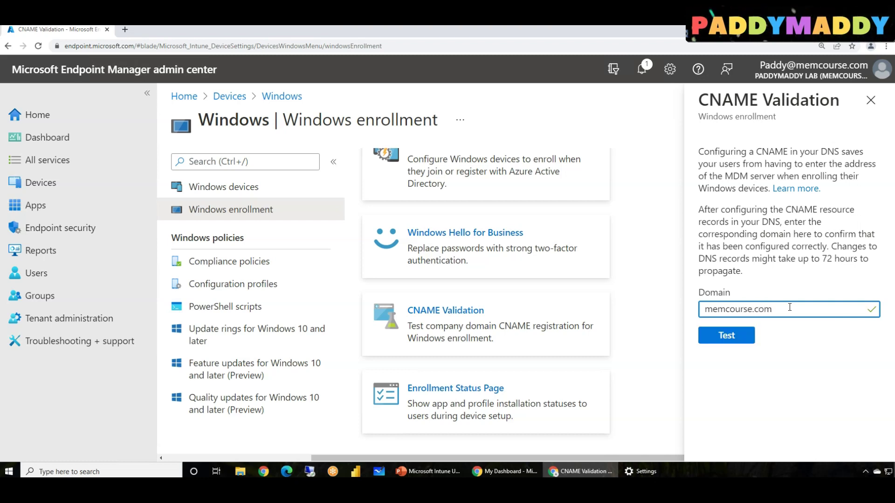
click(744, 336)
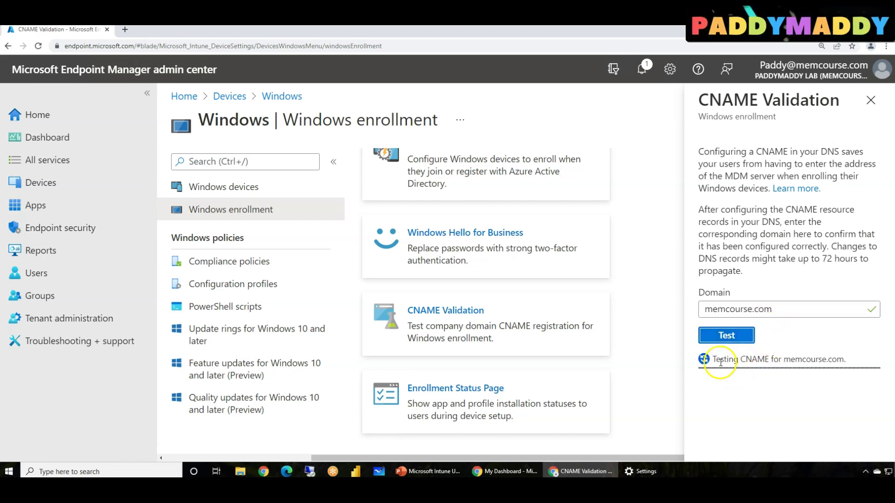
drag(714, 360, 748, 369)
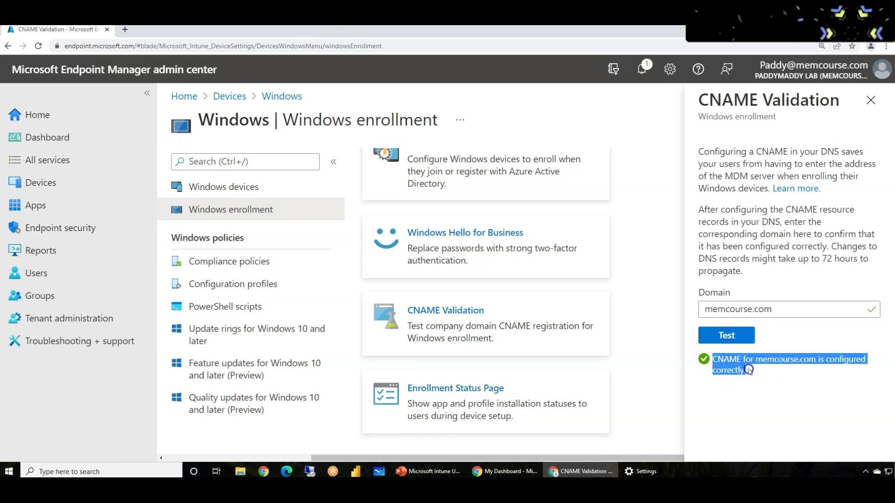
click(771, 378)
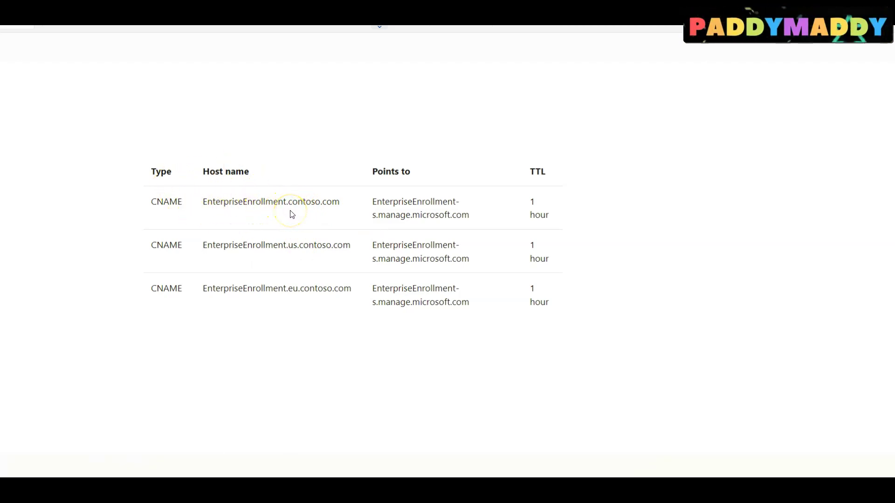
Step: Mark contoso.com and its EnterpriseEnrollment-s.manage.microsoft.com target in red on the CNAME table, and handwrite example user addresses above it, boxing abc
drag(302, 211, 334, 211)
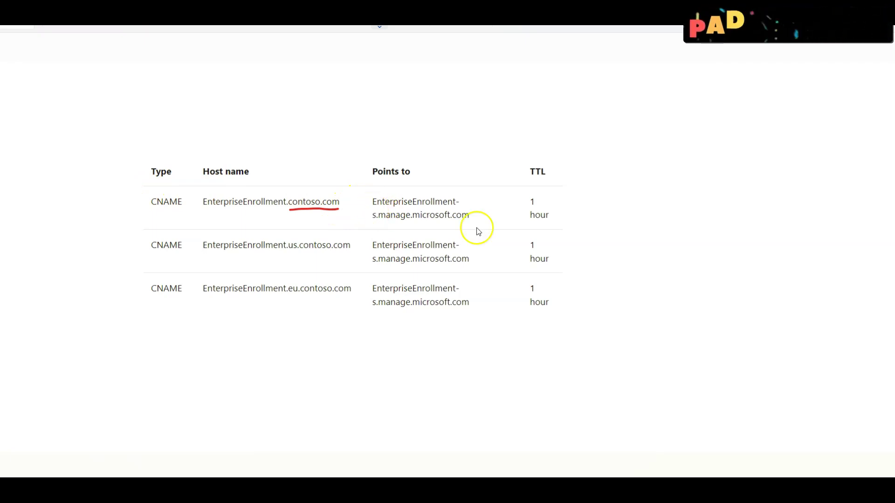
mouse_move(485, 201)
mouse_down()
mouse_move(361, 197)
mouse_move(407, 233)
mouse_move(483, 199)
mouse_up()
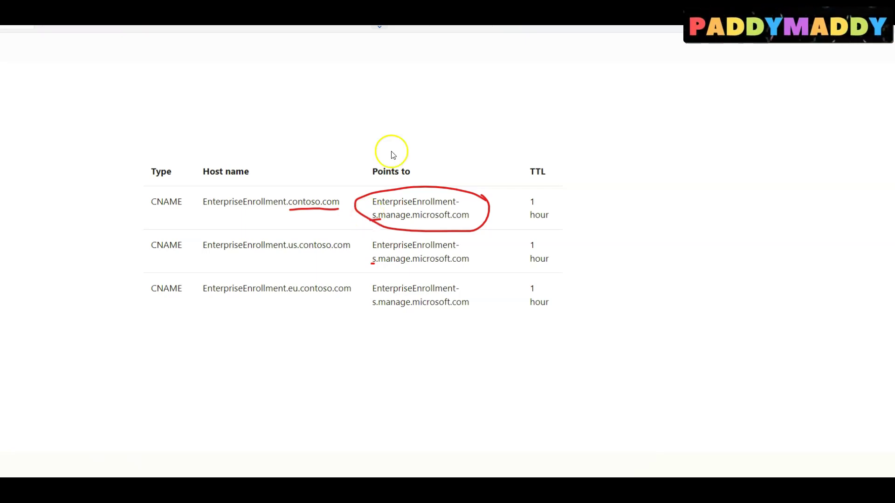
mouse_move(331, 87)
mouse_down()
mouse_move(340, 102)
mouse_move(345, 85)
mouse_move(356, 100)
mouse_move(388, 80)
mouse_move(424, 89)
mouse_move(506, 73)
mouse_up()
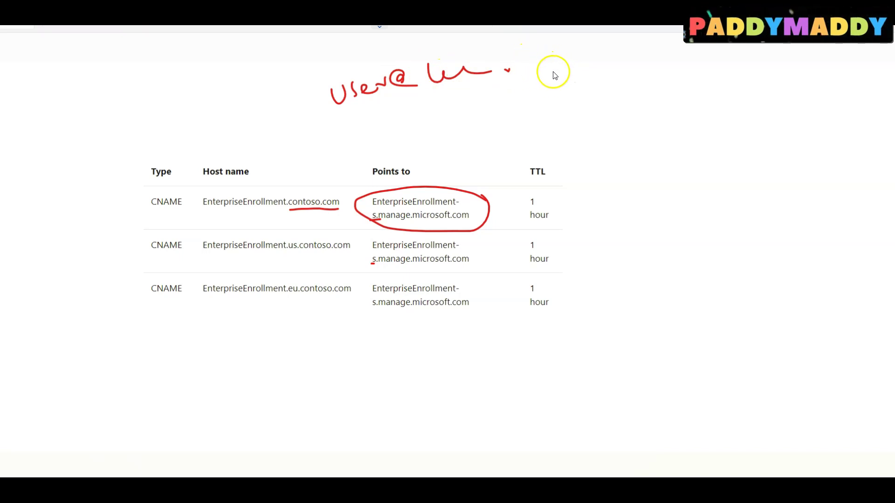
mouse_move(543, 70)
mouse_down()
mouse_move(529, 74)
mouse_move(586, 80)
mouse_up()
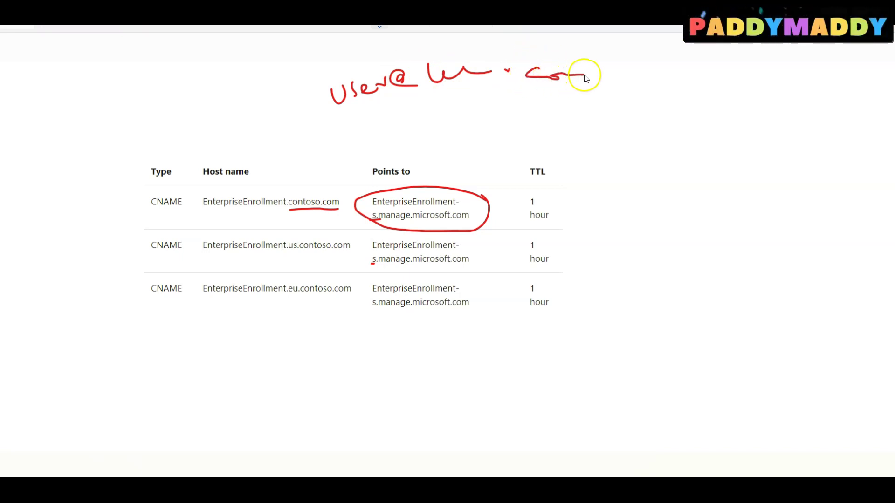
mouse_move(349, 123)
mouse_down()
mouse_move(364, 139)
mouse_move(372, 118)
mouse_move(423, 112)
mouse_move(447, 127)
mouse_move(476, 92)
mouse_move(483, 110)
mouse_move(561, 92)
mouse_move(572, 99)
mouse_move(677, 88)
mouse_move(384, 149)
mouse_up()
click(521, 103)
click(612, 98)
drag(527, 112, 611, 105)
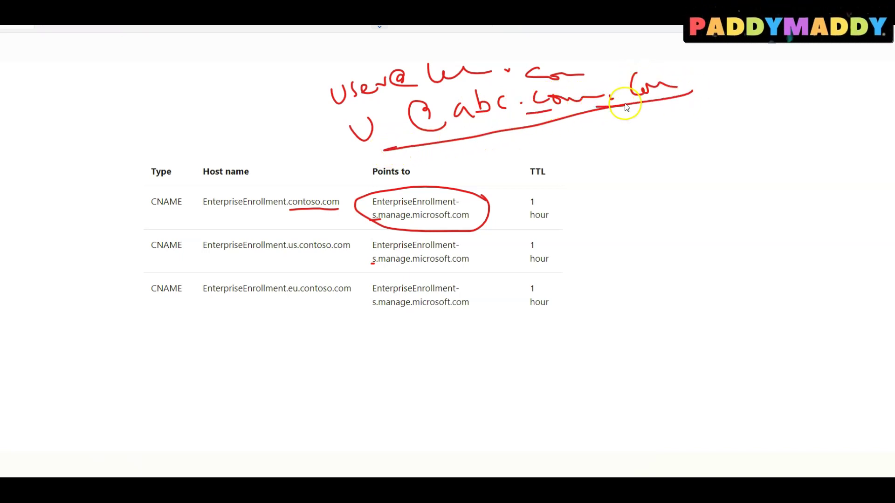
mouse_move(448, 93)
mouse_down()
mouse_move(461, 144)
mouse_move(497, 76)
mouse_move(450, 97)
mouse_up()
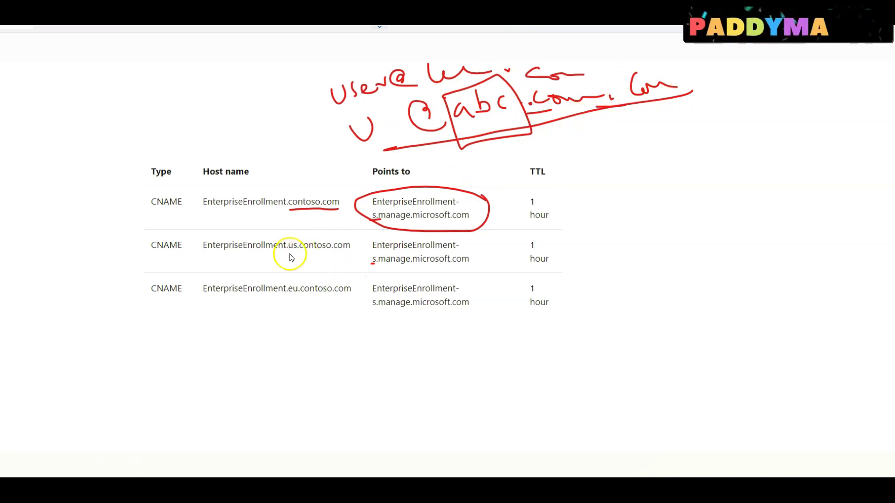
Step: Mark the us and eu subdomains in red on the CNAME table, tick both rows, and underline the EnterpriseEnrollment host names
drag(288, 255, 297, 255)
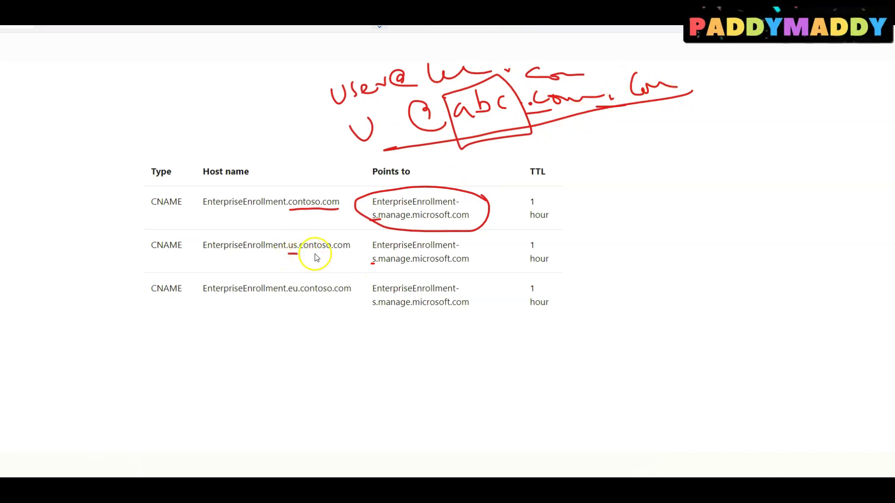
drag(287, 299, 293, 298)
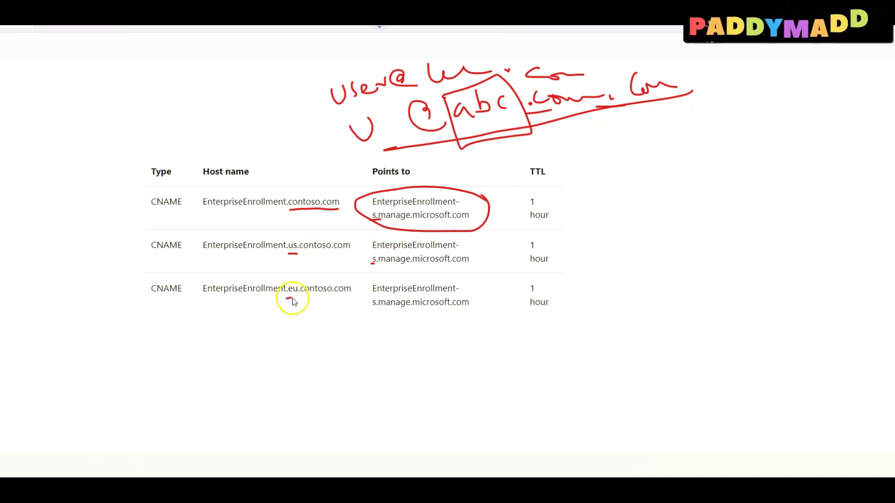
drag(117, 249, 146, 233)
drag(119, 288, 142, 280)
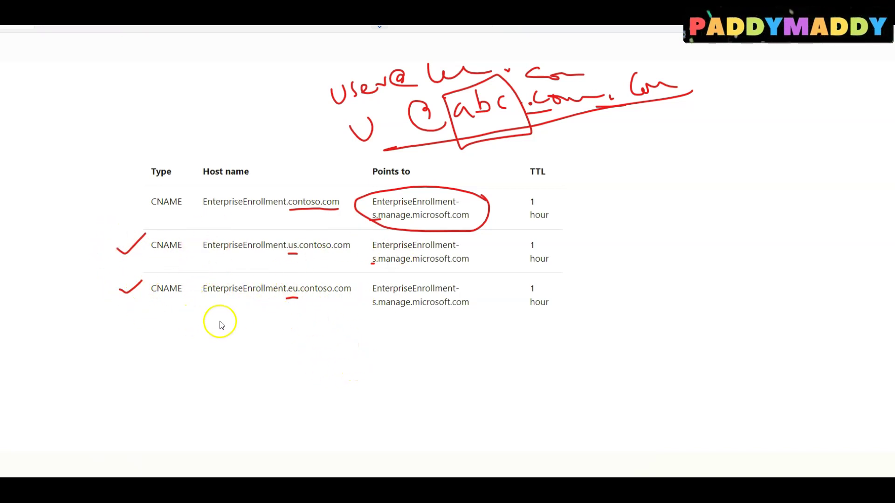
drag(194, 300, 314, 298)
drag(200, 256, 320, 255)
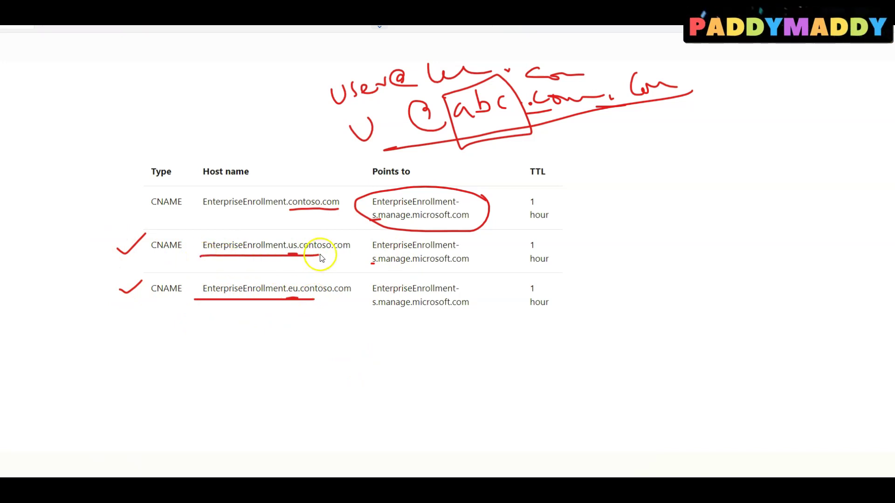
drag(194, 215, 309, 213)
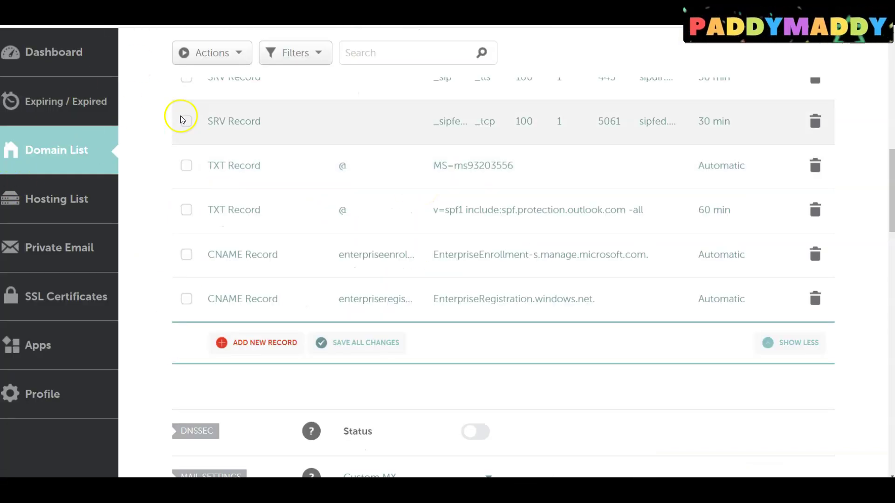
Step: Switch to Namecheap's Advanced DNS page for memcourse.com and examine the host records, especially the enrollment and registration CNAME records
scroll(126, 186, up, 1)
scroll(127, 186, up, 2)
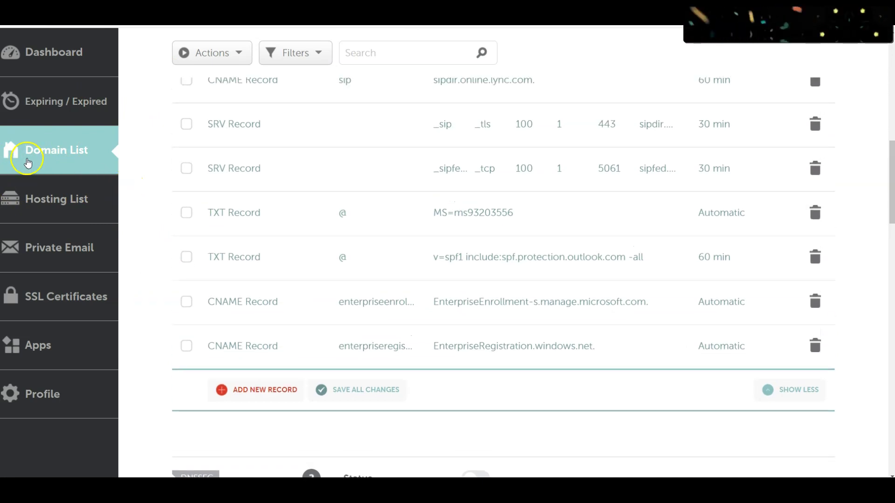
scroll(289, 201, up, 10)
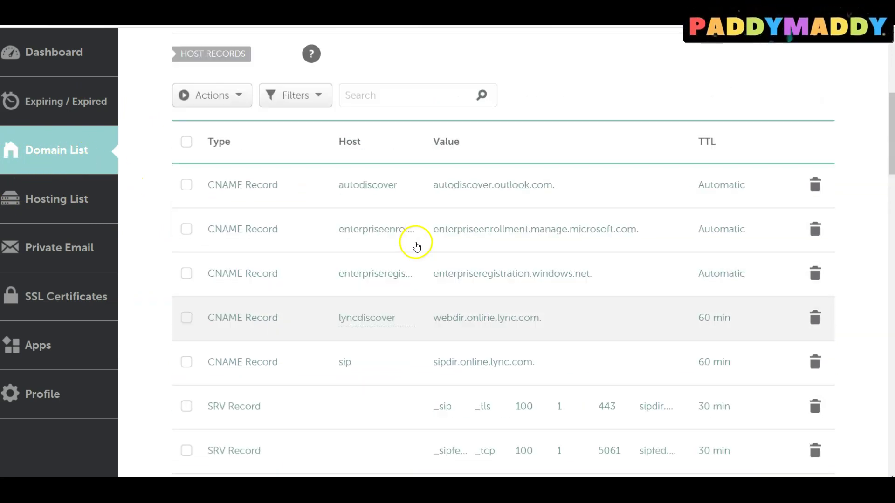
scroll(715, 317, down, 12)
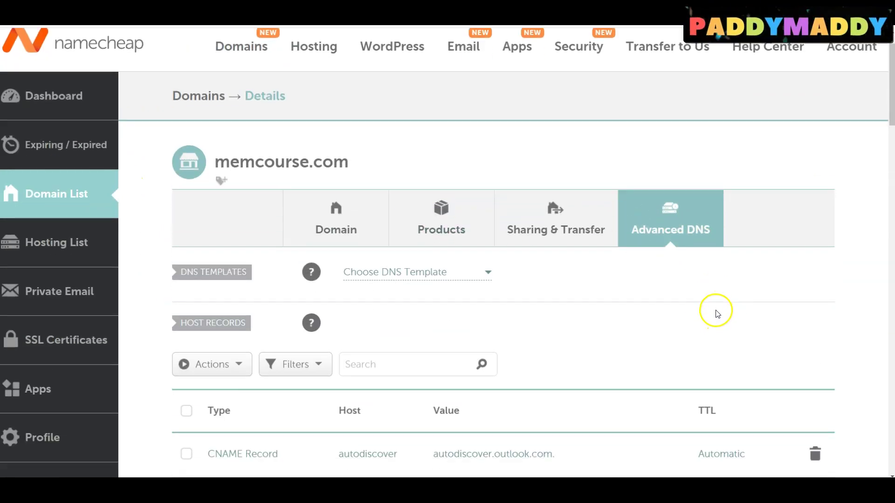
scroll(286, 259, up, 6)
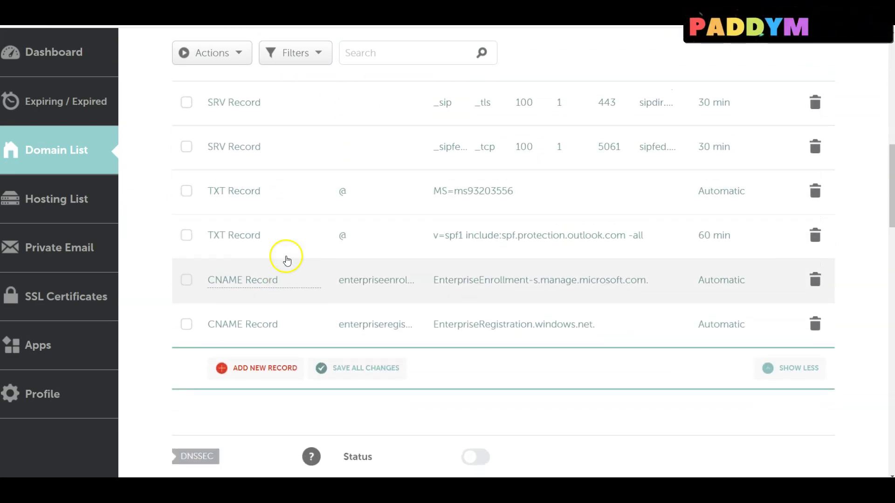
scroll(295, 303, down, 2)
scroll(293, 301, down, 4)
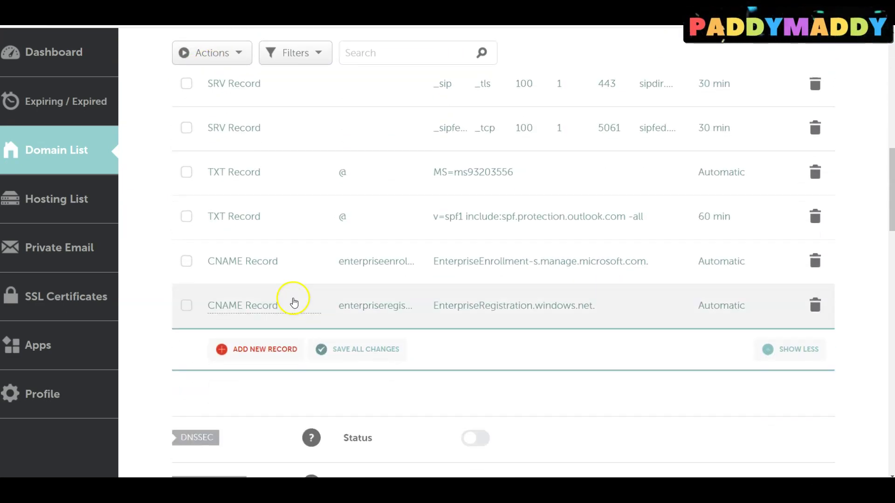
scroll(280, 265, down, 2)
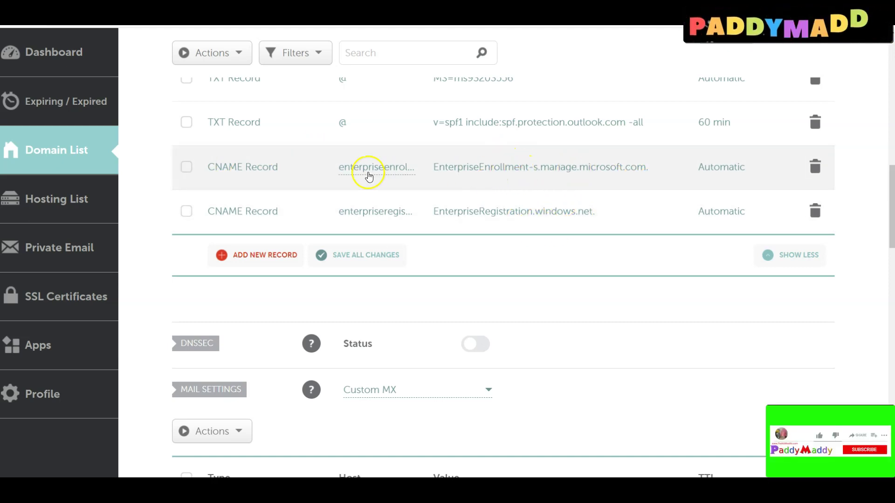
Step: Open the host of the EnterpriseEnrollment-s.manage.microsoft.com CNAME record for editing and read the host name through to its end
click(419, 176)
drag(395, 173, 338, 172)
click(361, 169)
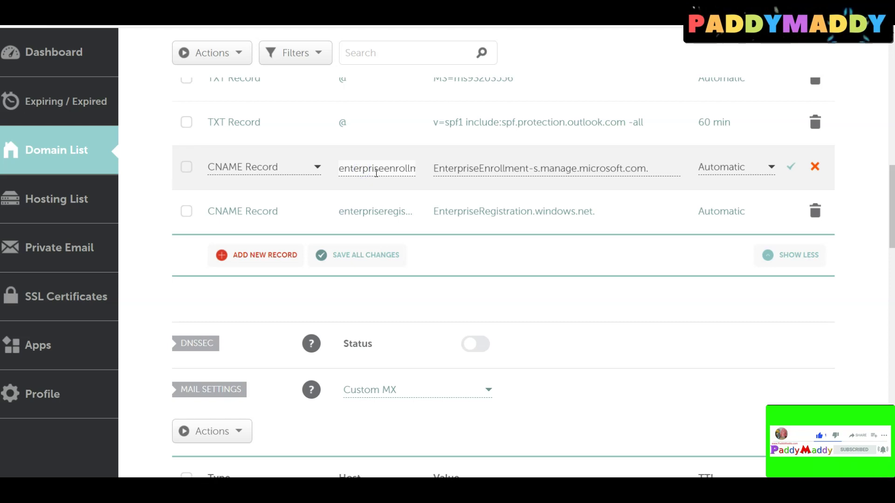
click(376, 172)
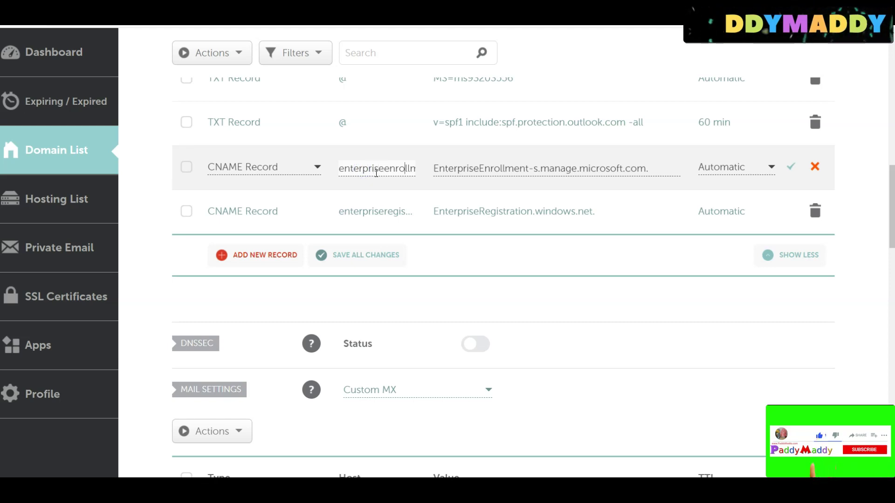
key(Right)
key(Right)
key(Right)
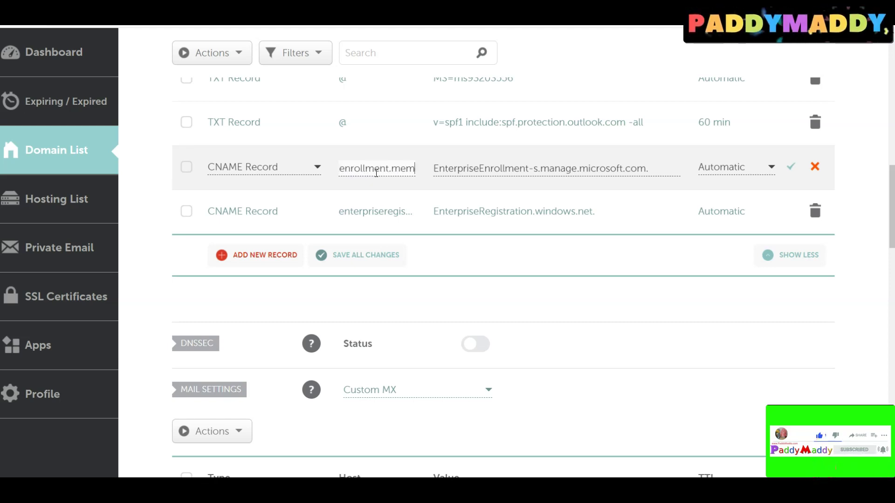
key(Right)
key(Right)
key(Right)
key(Right)
key(Right)
Step: Open the host of the last EnterpriseRegistration.windows.net CNAME record, read its full name, and close the record editing
click(393, 206)
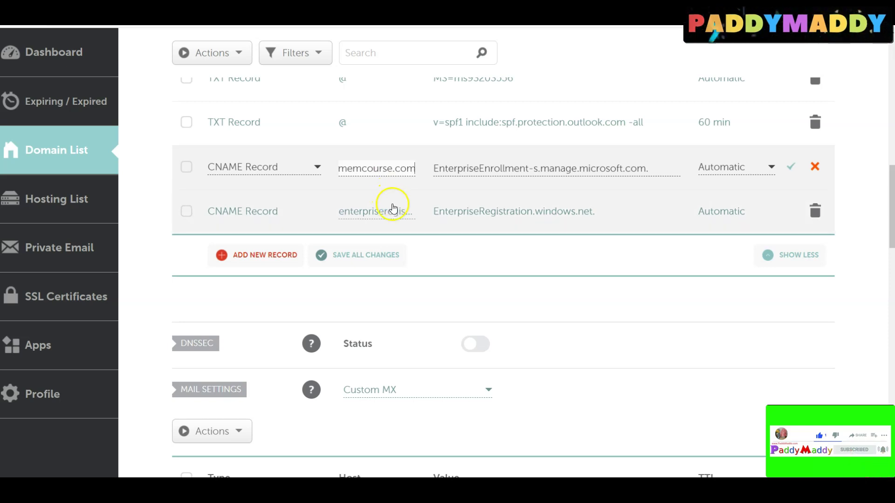
double_click(392, 207)
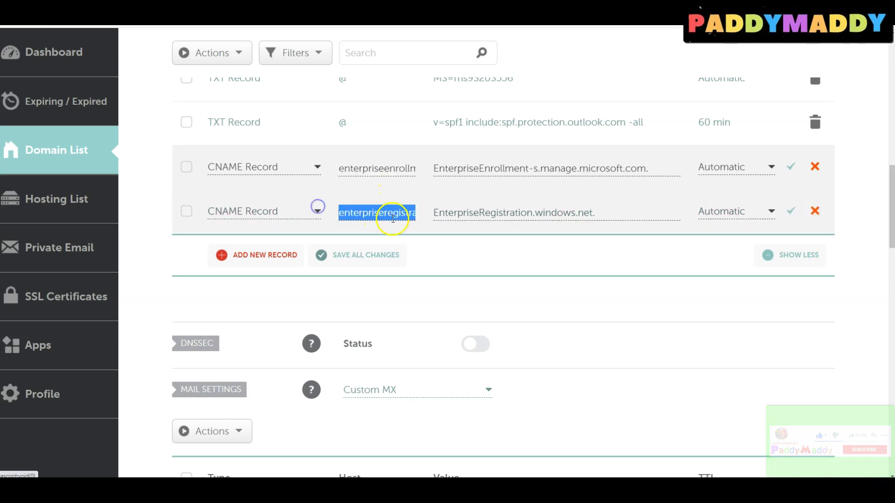
click(395, 213)
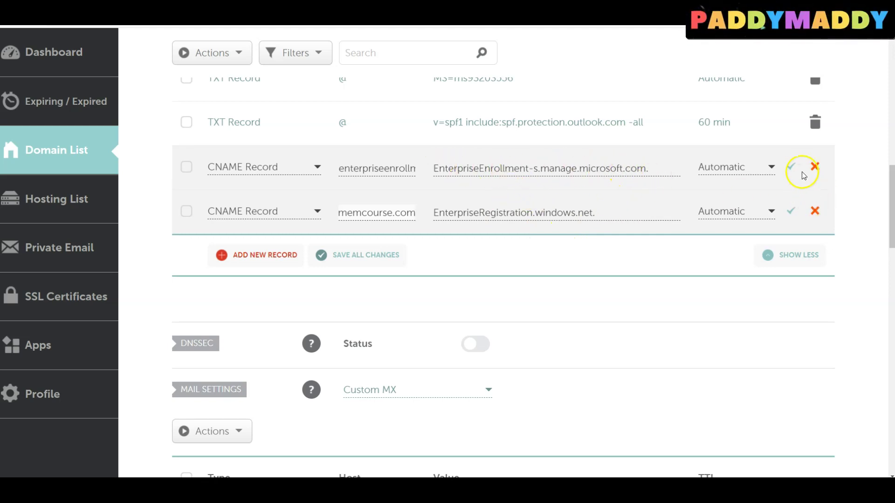
click(791, 167)
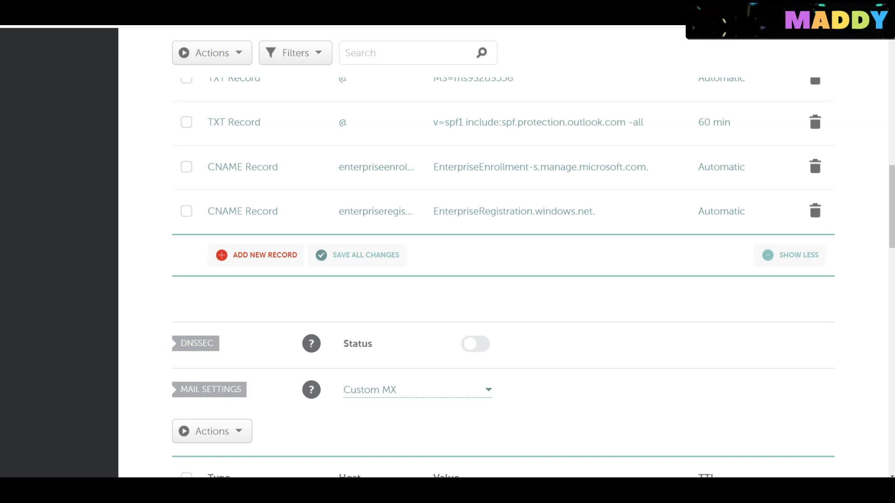
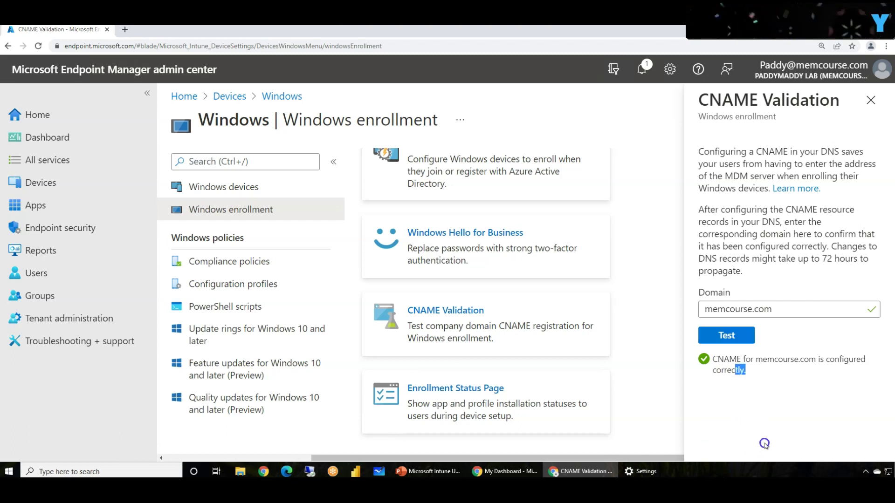
Step: Return to the Endpoint Manager admin center, close CNAME Validation, and review the general Windows enrollment options
click(870, 100)
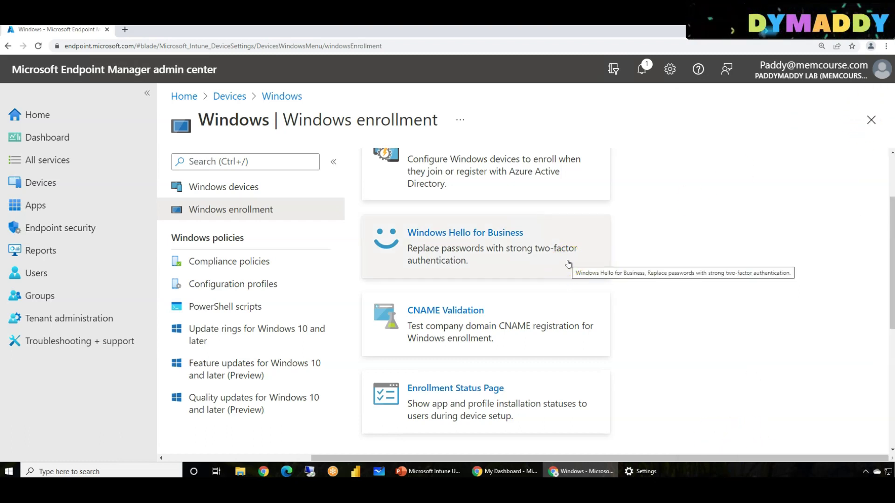
click(194, 211)
click(471, 258)
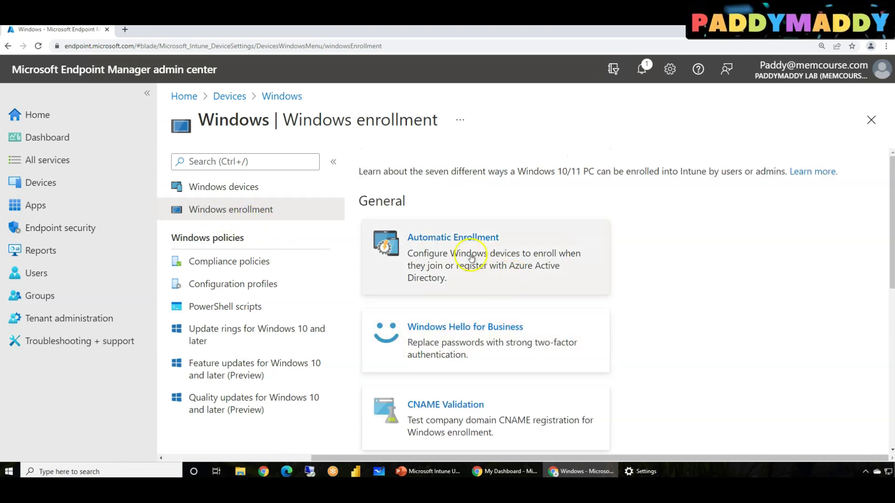
click(526, 259)
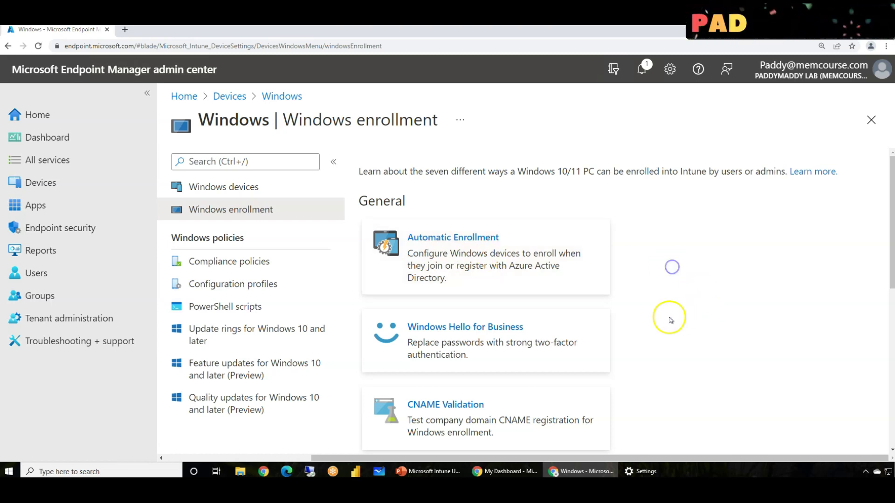
scroll(694, 305, down, 3)
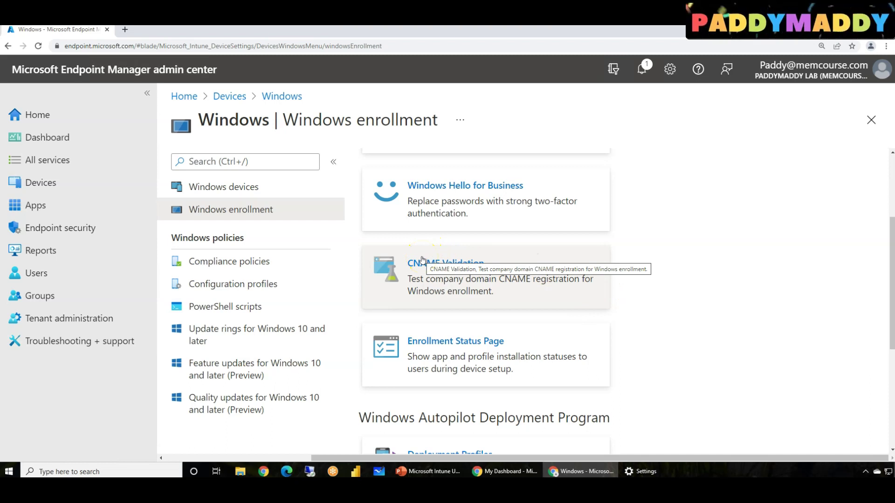
scroll(647, 314, up, 3)
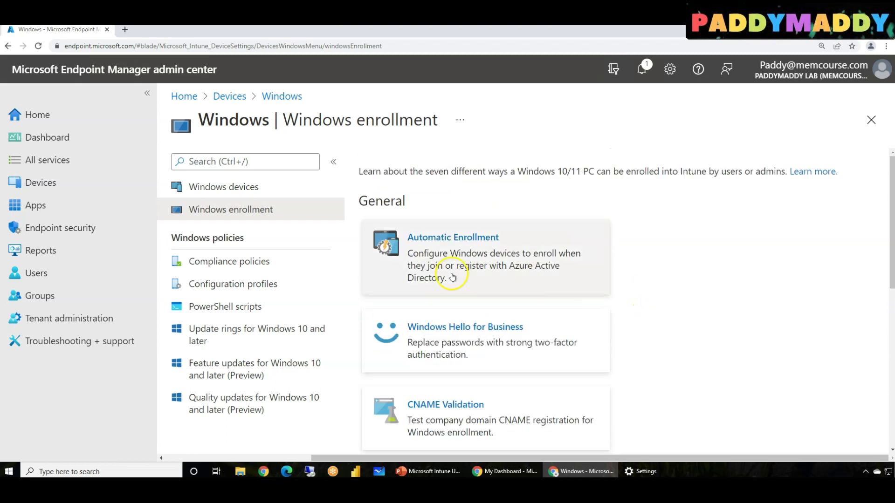
Step: Open the Automatic Enrollment configuration, review its MDM and MAM user scopes, and go back to Windows enrollment
click(451, 273)
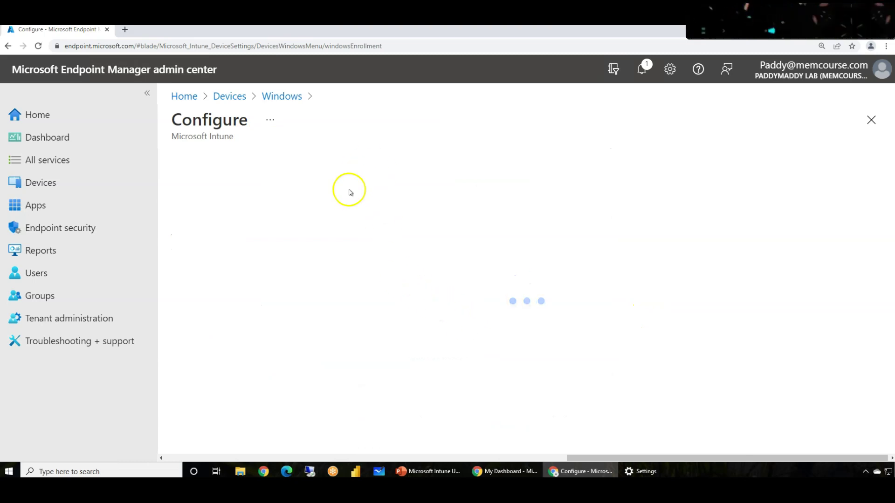
click(280, 96)
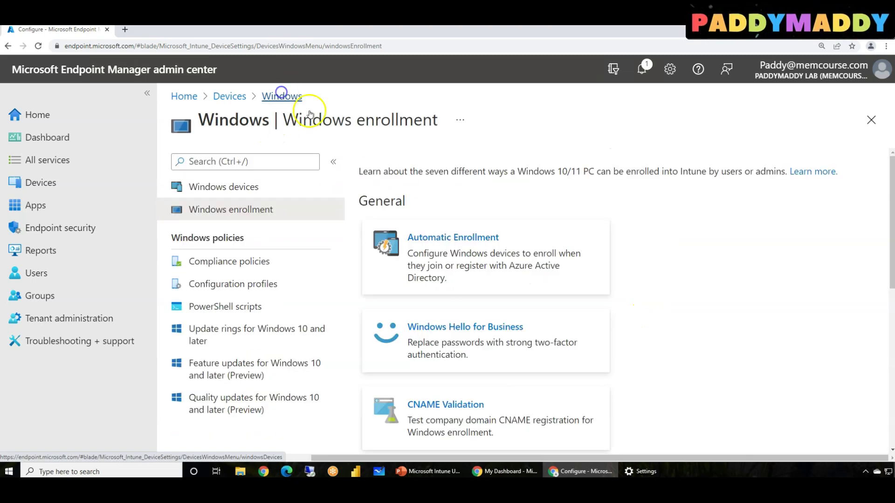
scroll(583, 343, down, 5)
scroll(525, 319, up, 1)
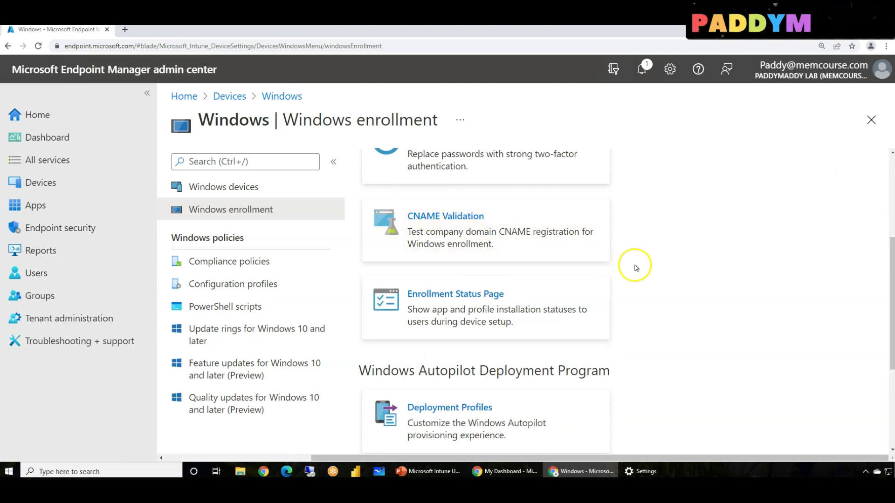
scroll(636, 268, up, 5)
click(443, 244)
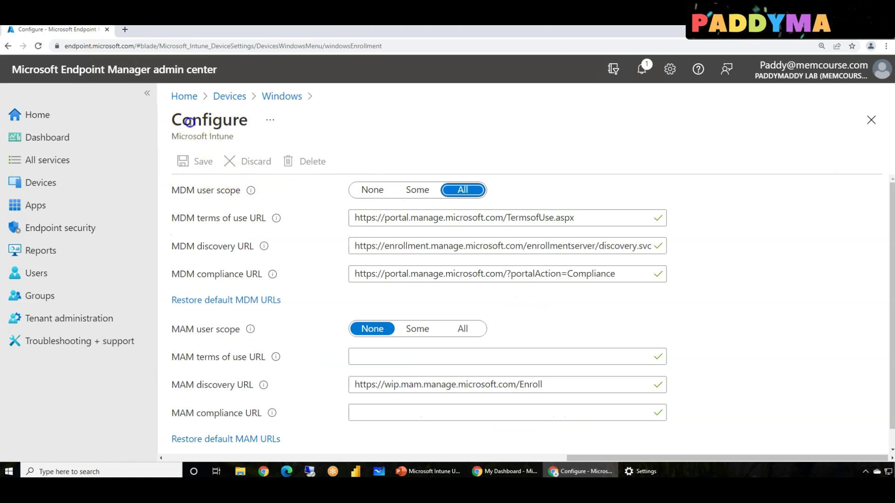
drag(189, 122, 240, 125)
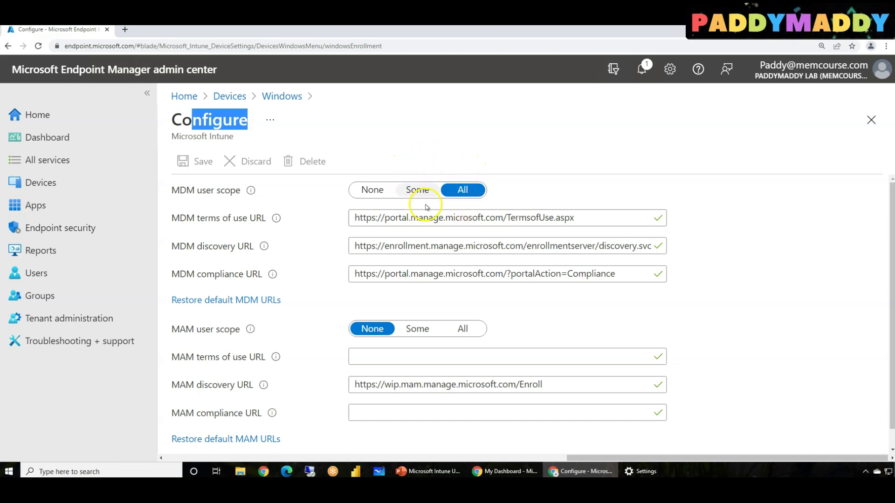
click(275, 97)
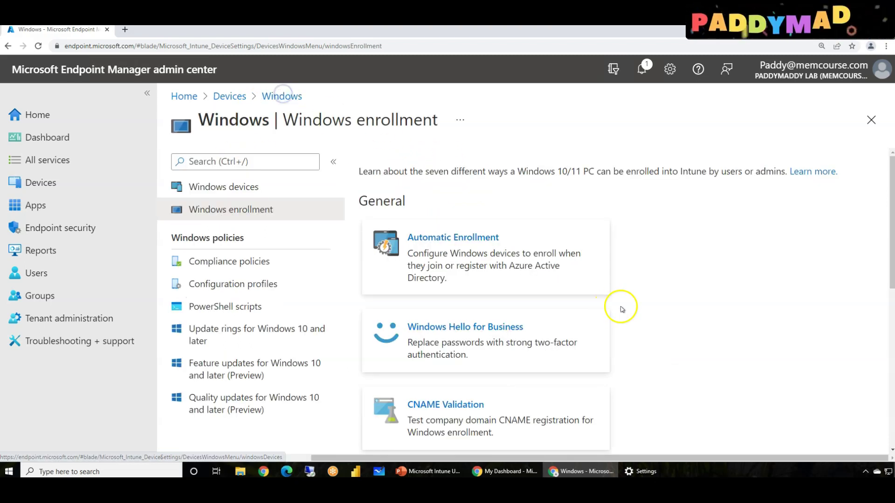
Step: Switch to PowerPoint and start the slide show on the Windows Enrollment slide
scroll(709, 327, down, 5)
scroll(679, 291, up, 5)
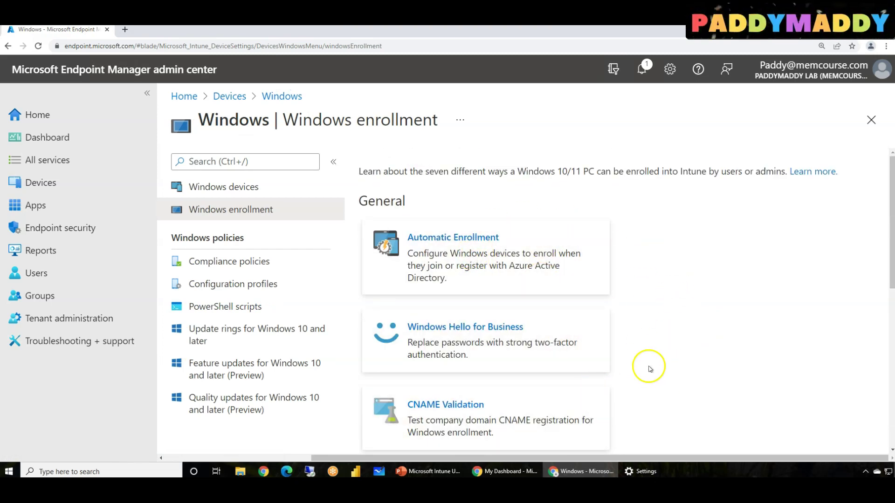
scroll(650, 369, down, 2)
click(447, 472)
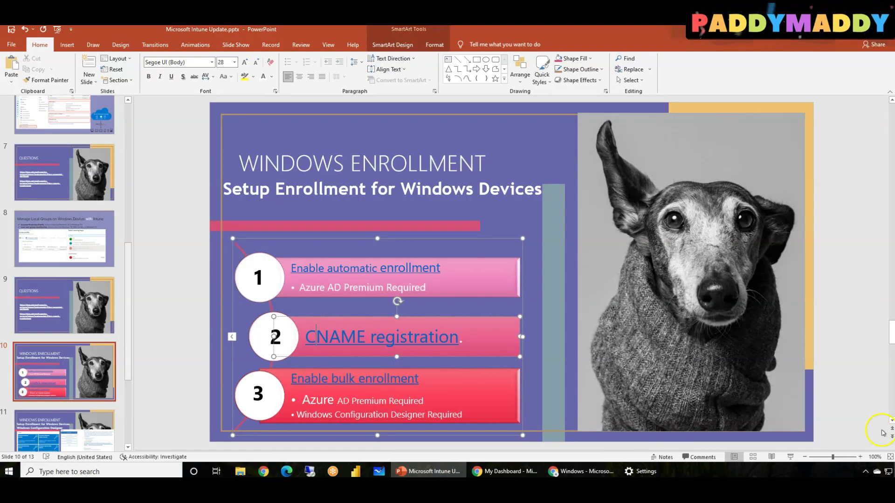
click(790, 456)
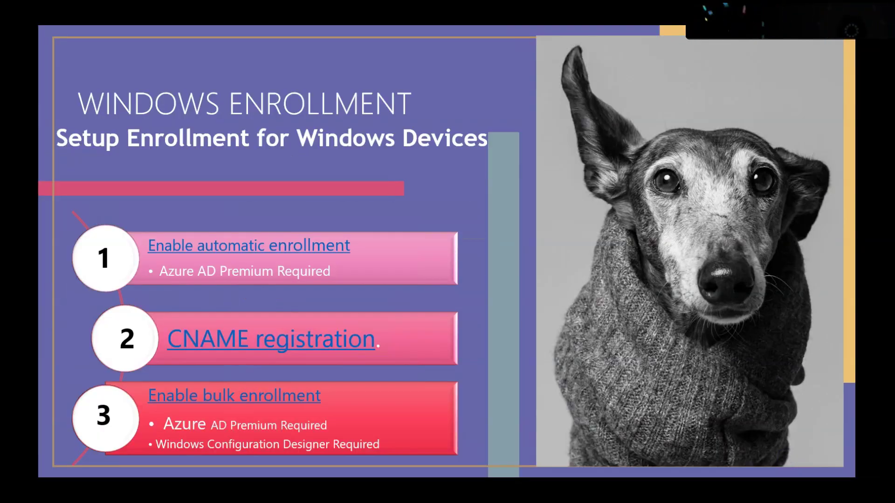